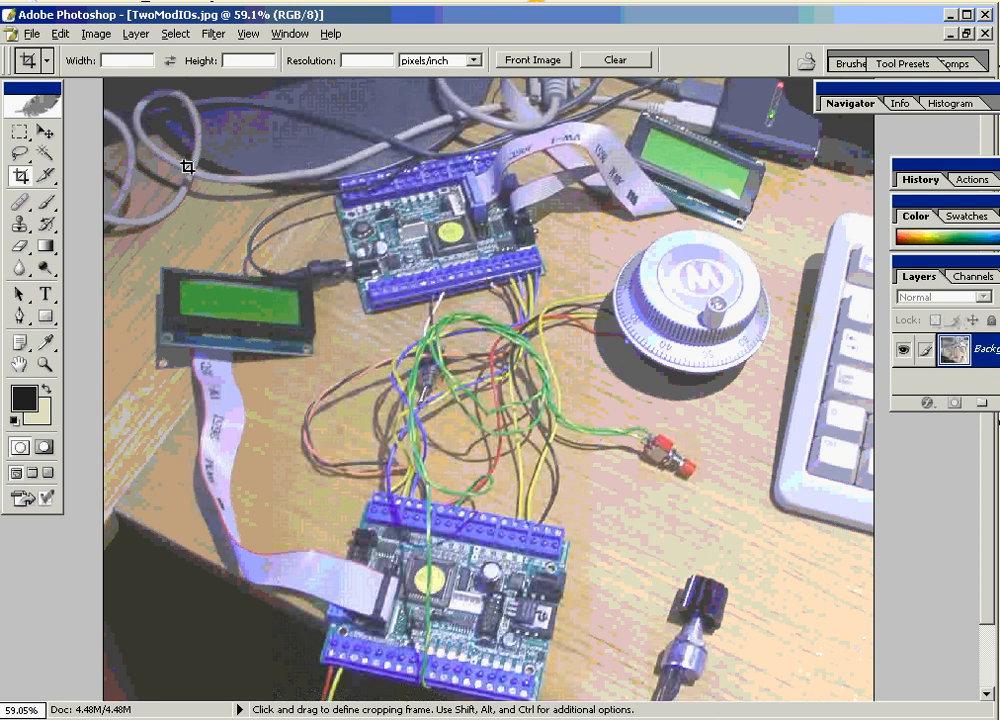
left_click(45, 131)
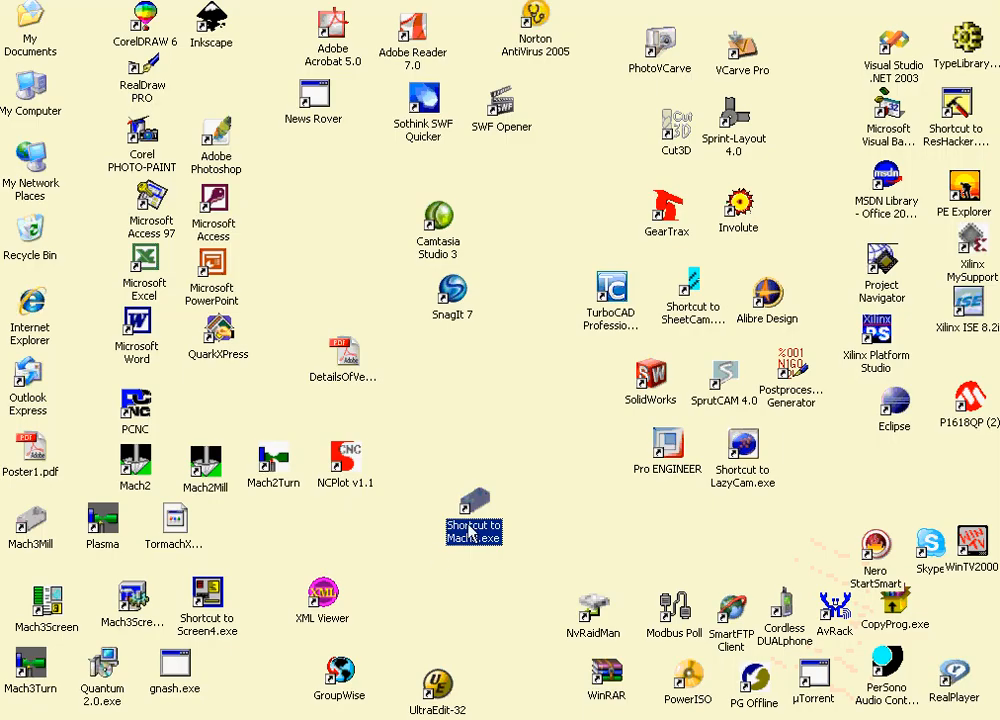
Start Mach3 from the desktop with a new profile named ModIOVid, cloned from Mach3Mill
double_click(472, 512)
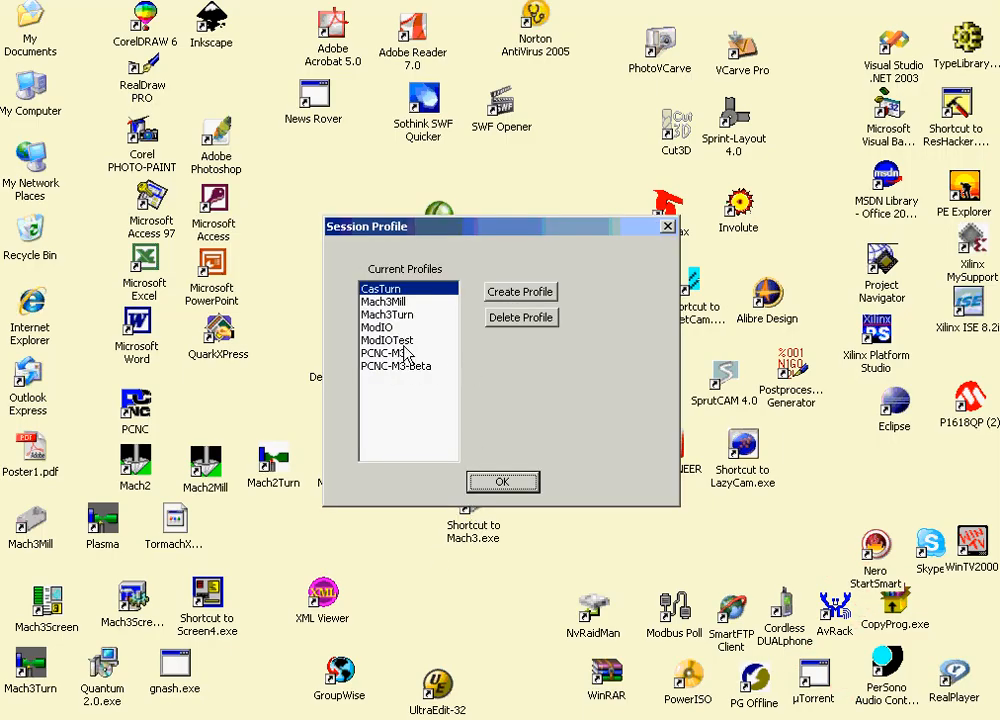
left_click(521, 294)
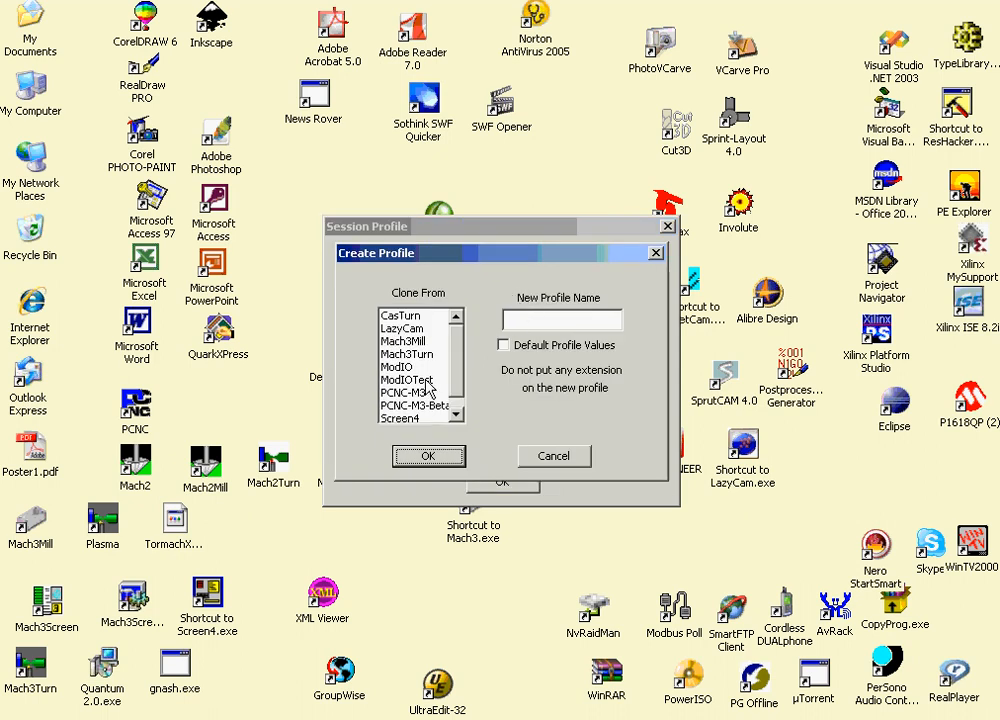
left_click(415, 341)
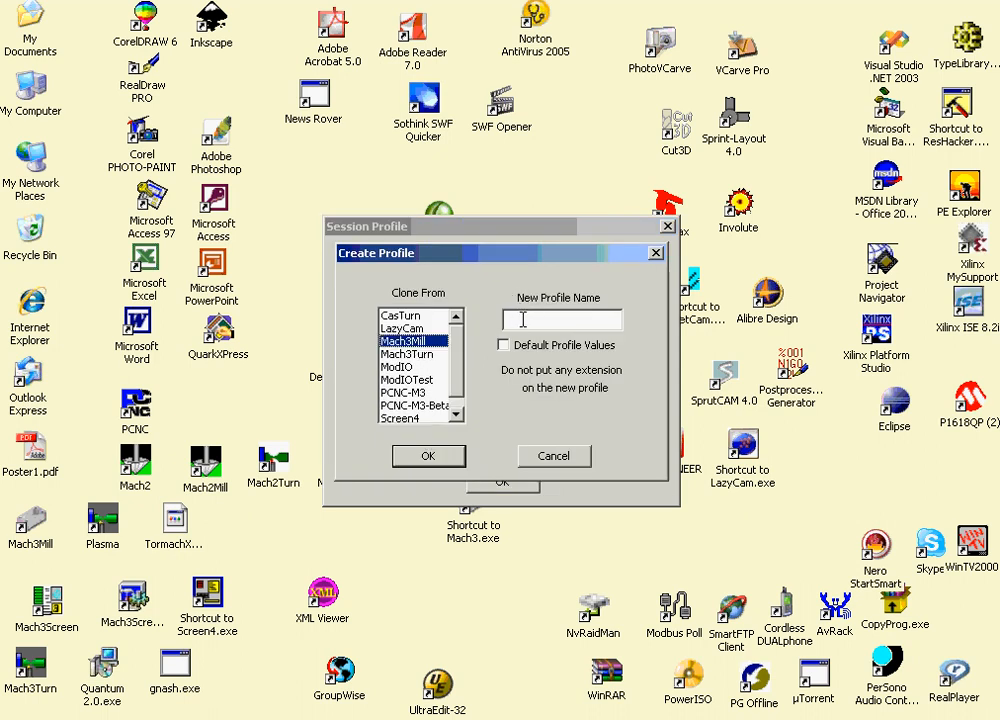
left_click(520, 319)
type("Mo")
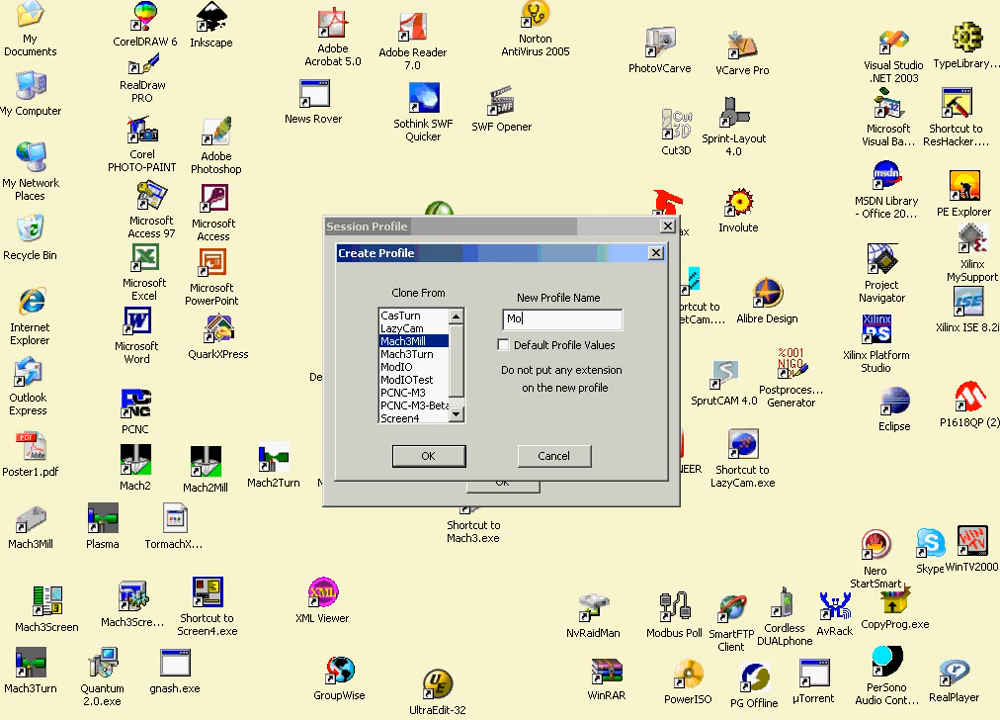
type("dIOVid")
left_click(420, 457)
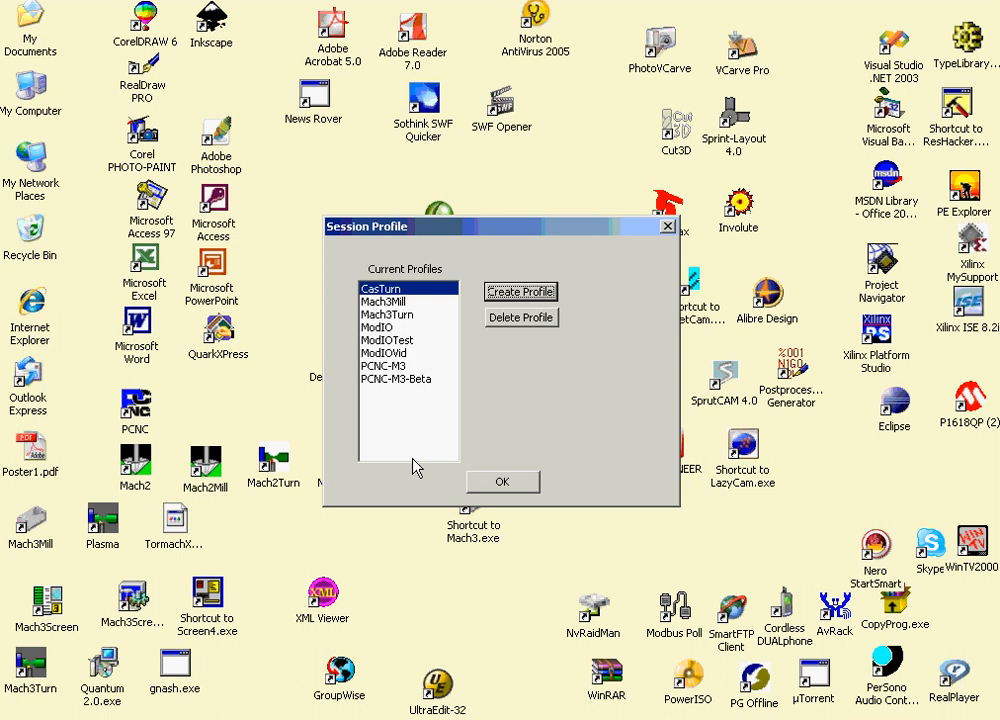
left_click(390, 353)
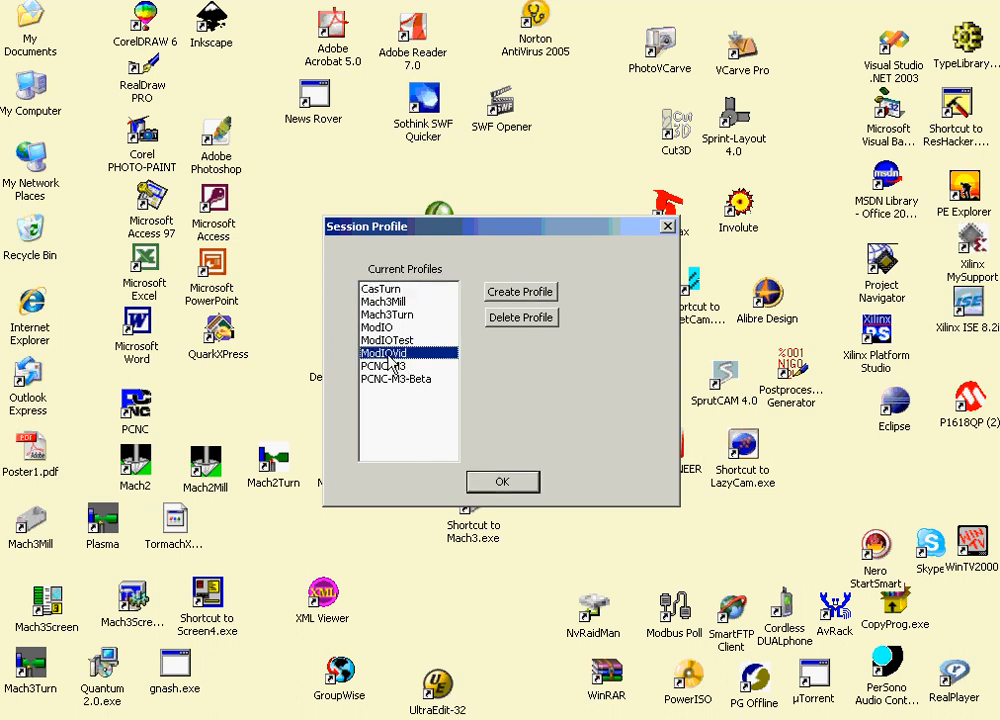
left_click(496, 481)
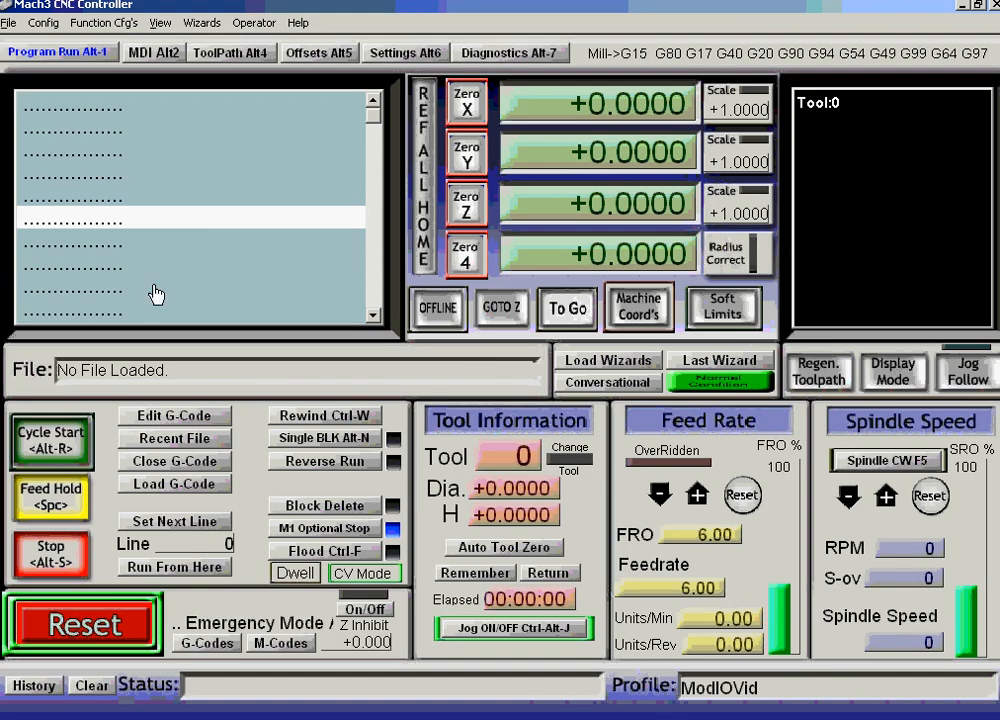
Enable ModBus InputOutput Support and ModBus PlugIn Supported in the Ports and Pins configuration, and apply the changes
left_click(44, 23)
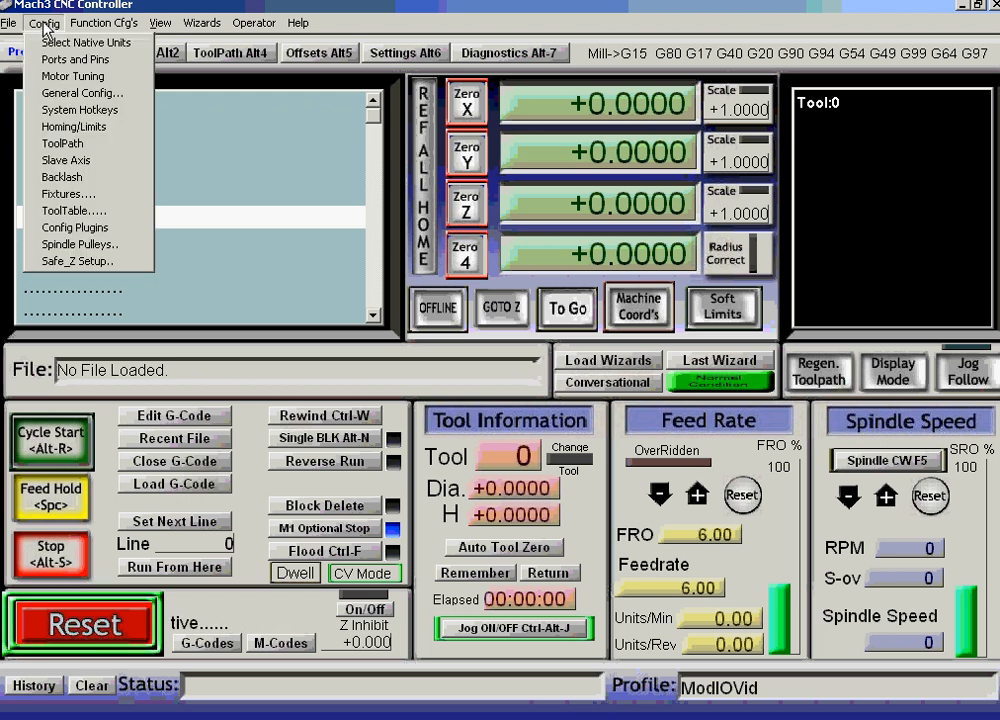
left_click(66, 60)
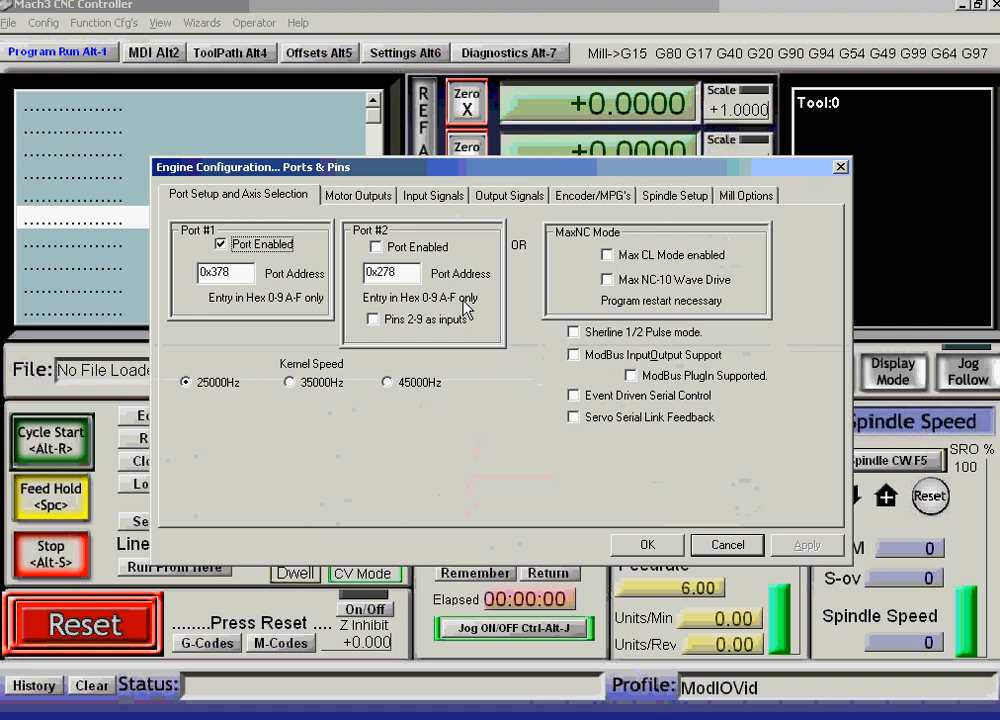
left_click(573, 355)
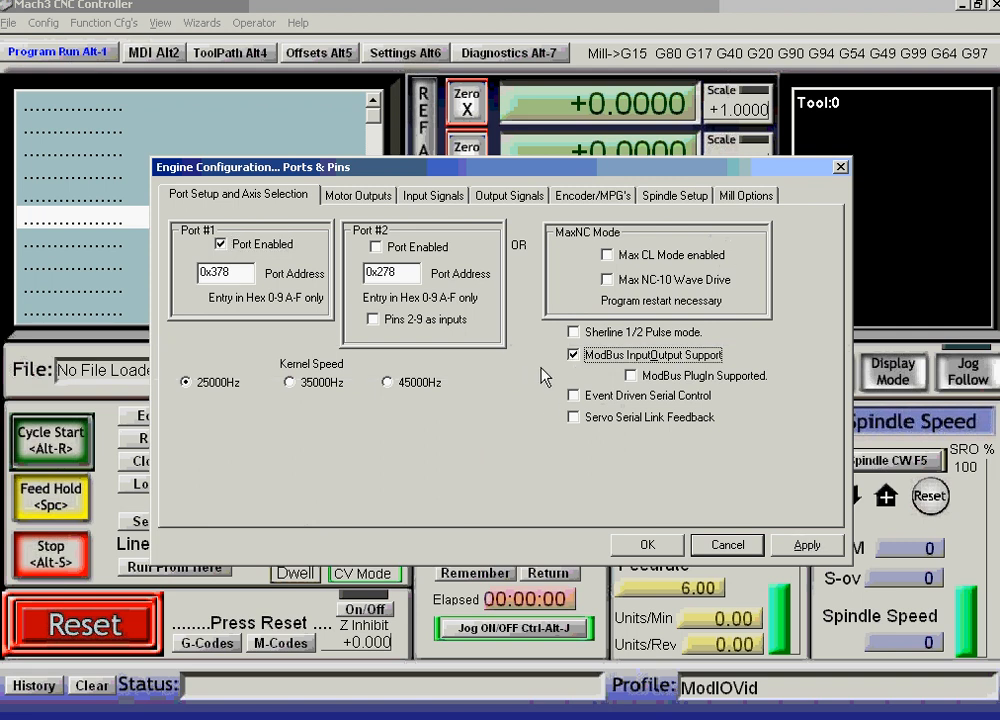
left_click(631, 377)
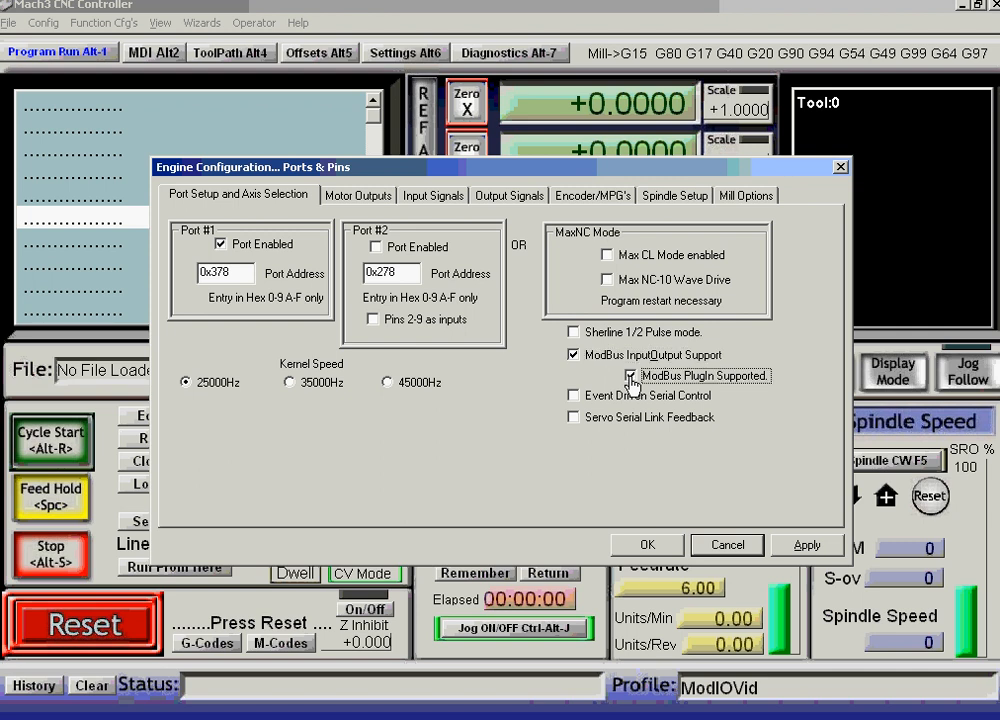
left_click(812, 547)
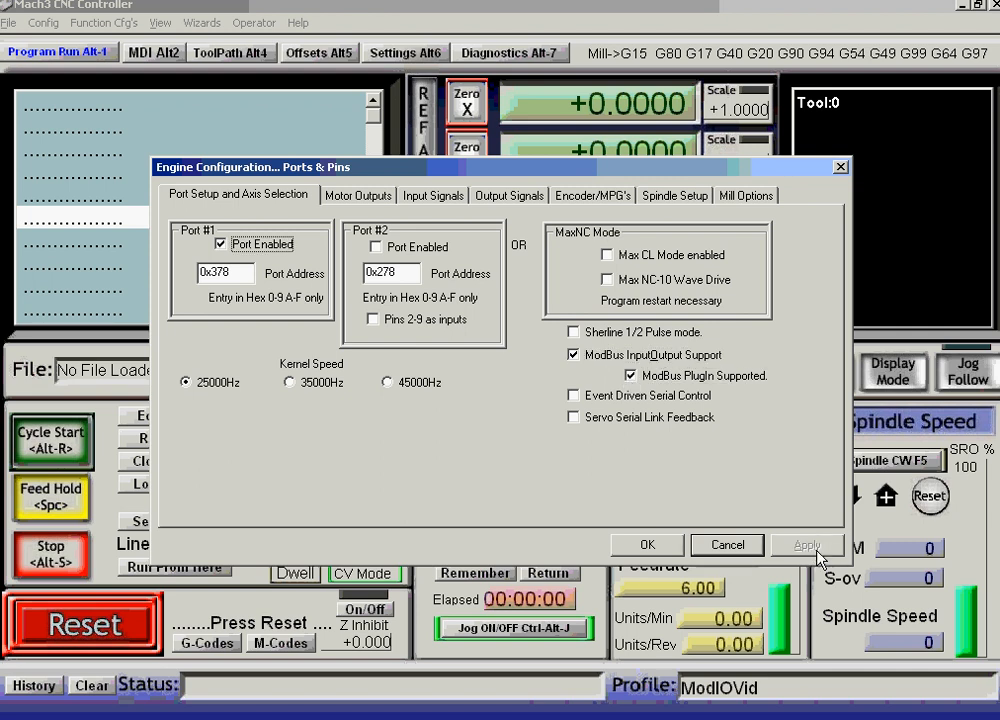
left_click(648, 546)
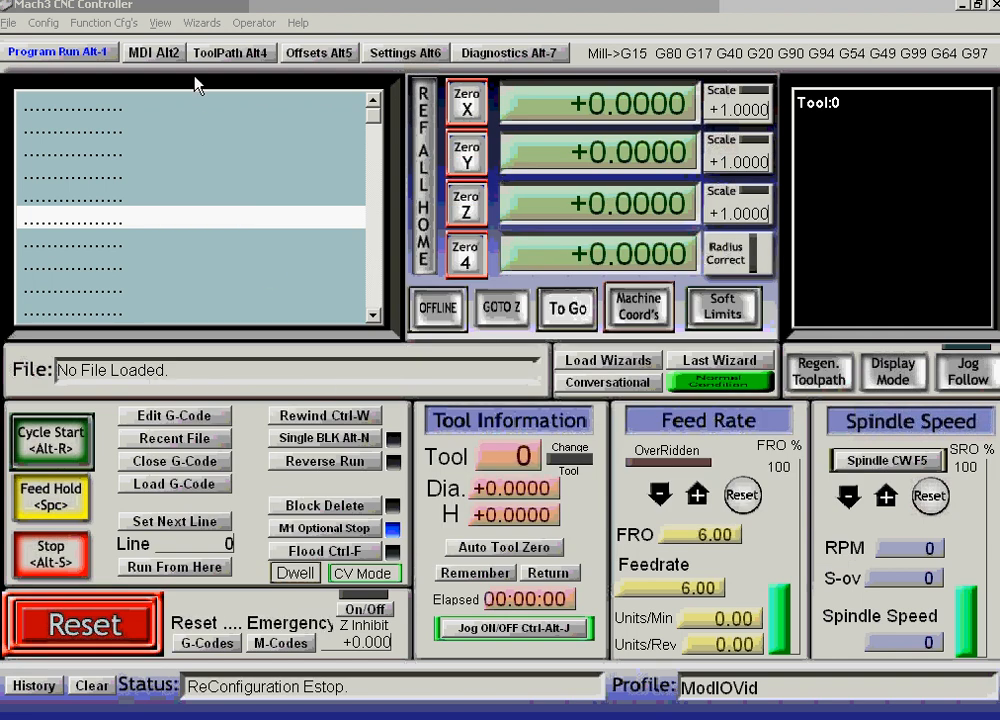
View the ModBus control setup and close it without changing any settings
left_click(106, 23)
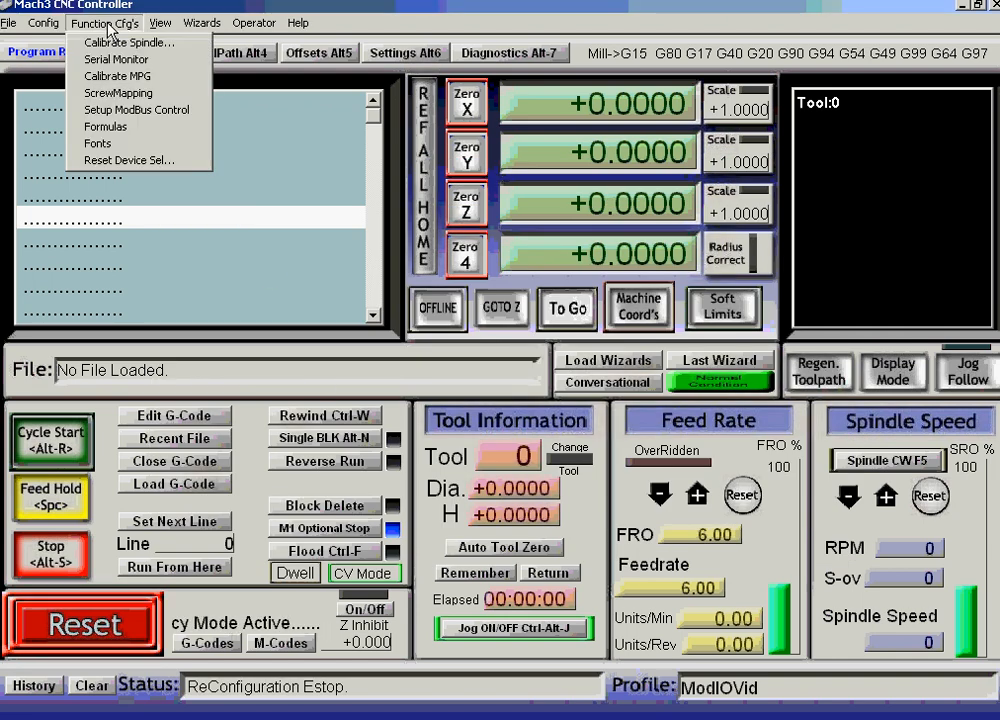
left_click(137, 110)
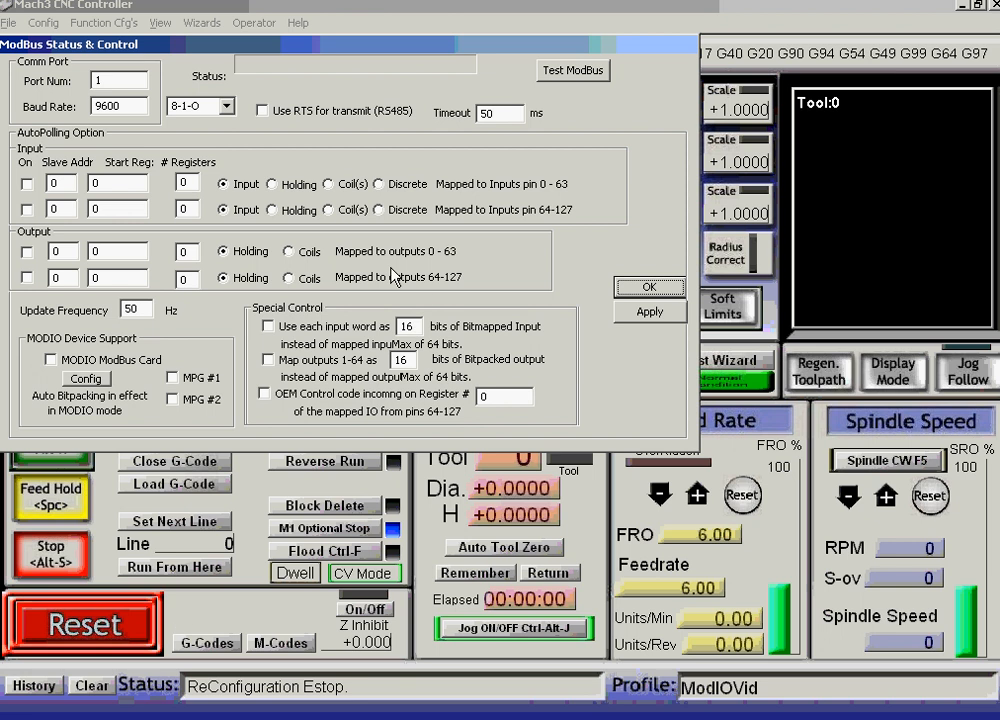
left_click(649, 288)
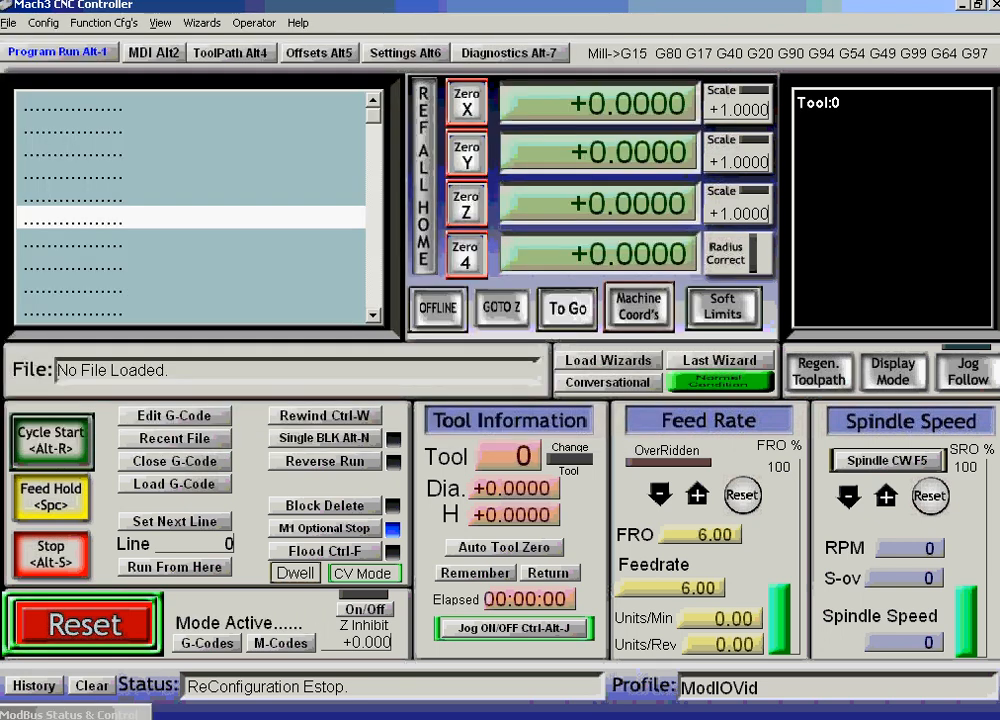
End the current Mach3 session and restart Mach3 with the ModIOVid profile
key("alt+F4")
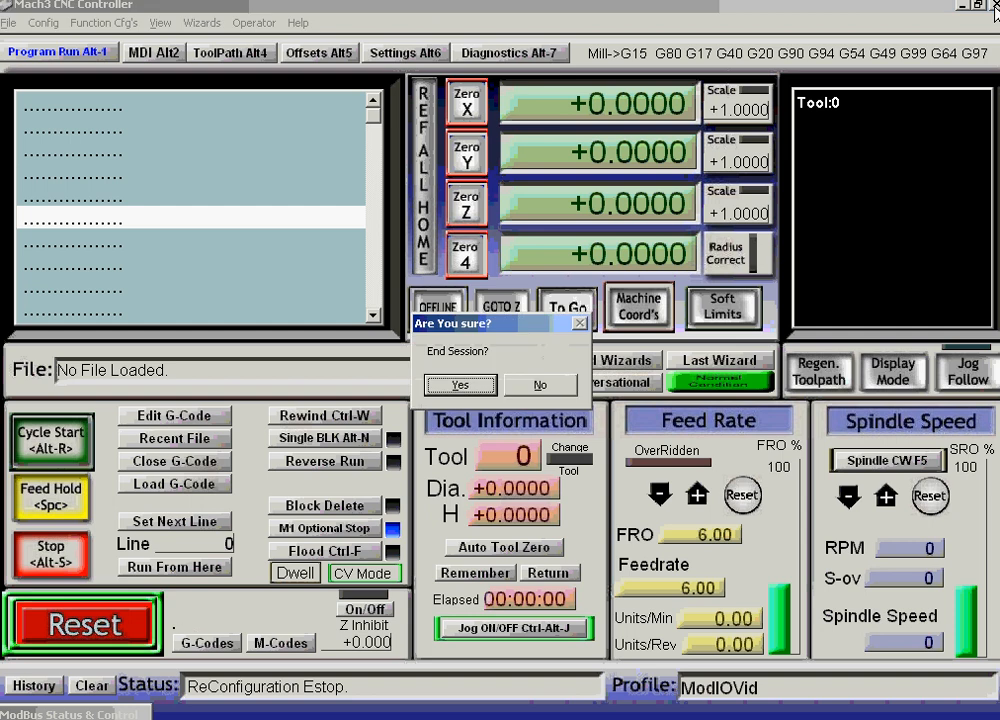
left_click(455, 384)
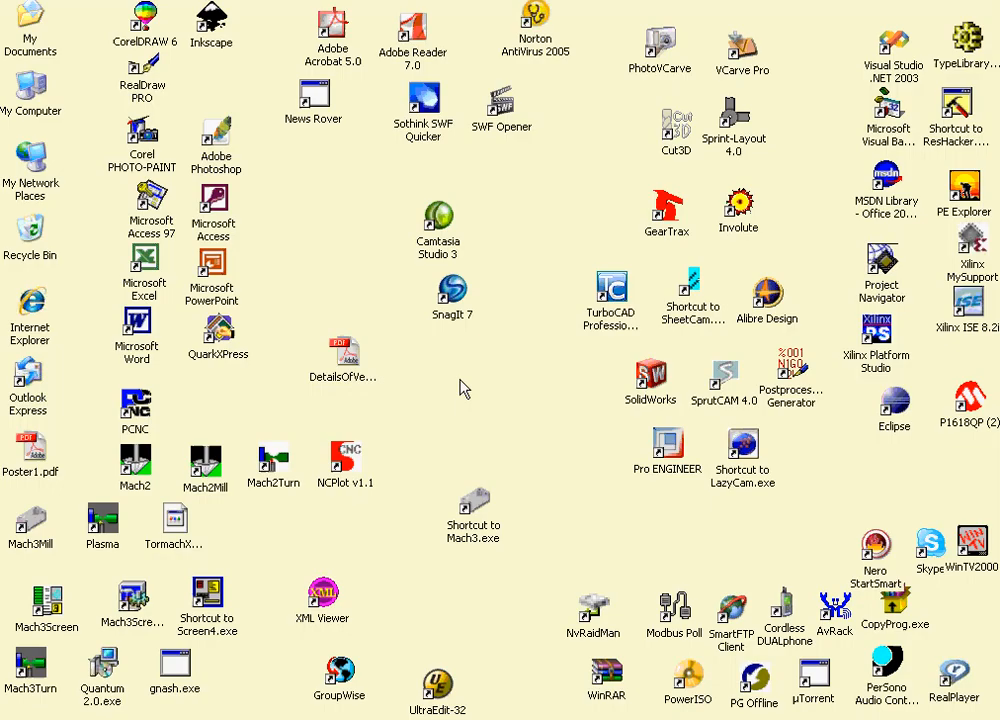
left_click(475, 510)
double_click(475, 510)
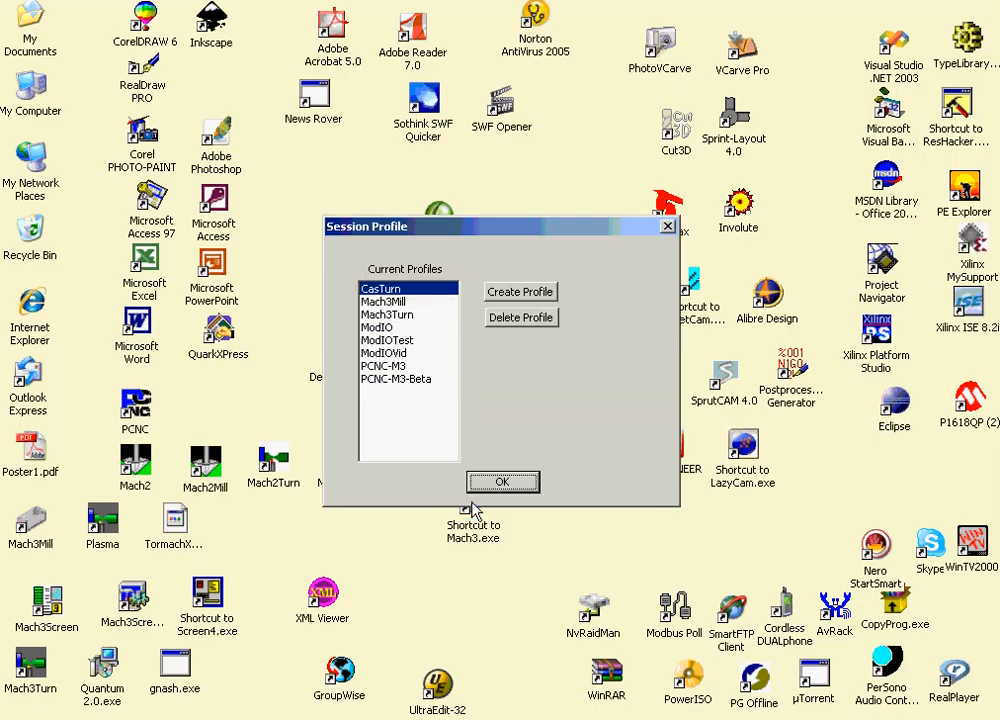
left_click(385, 352)
left_click(495, 484)
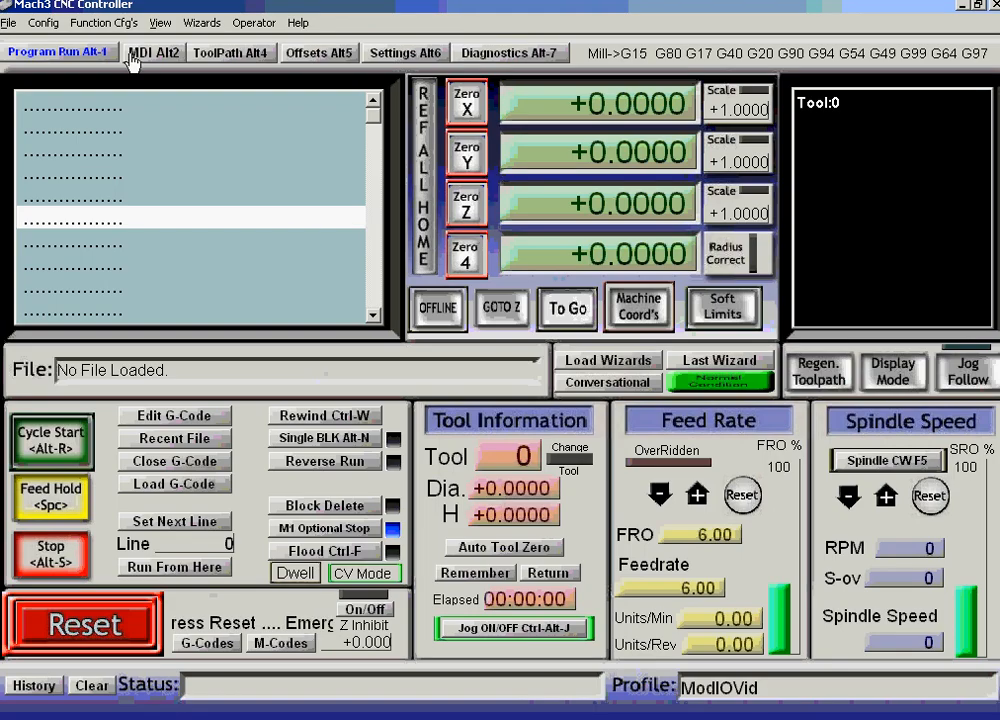
In the ModBus control setup, set the serial connection to port 1, baud rate 57600 and format 8-1-N
left_click(101, 24)
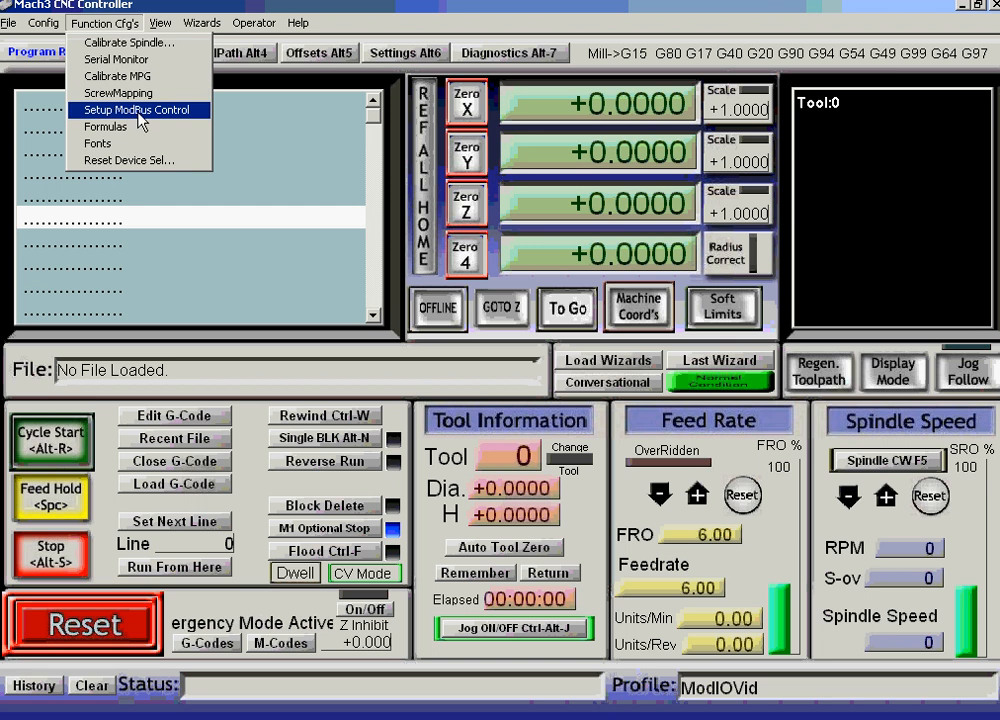
left_click(135, 101)
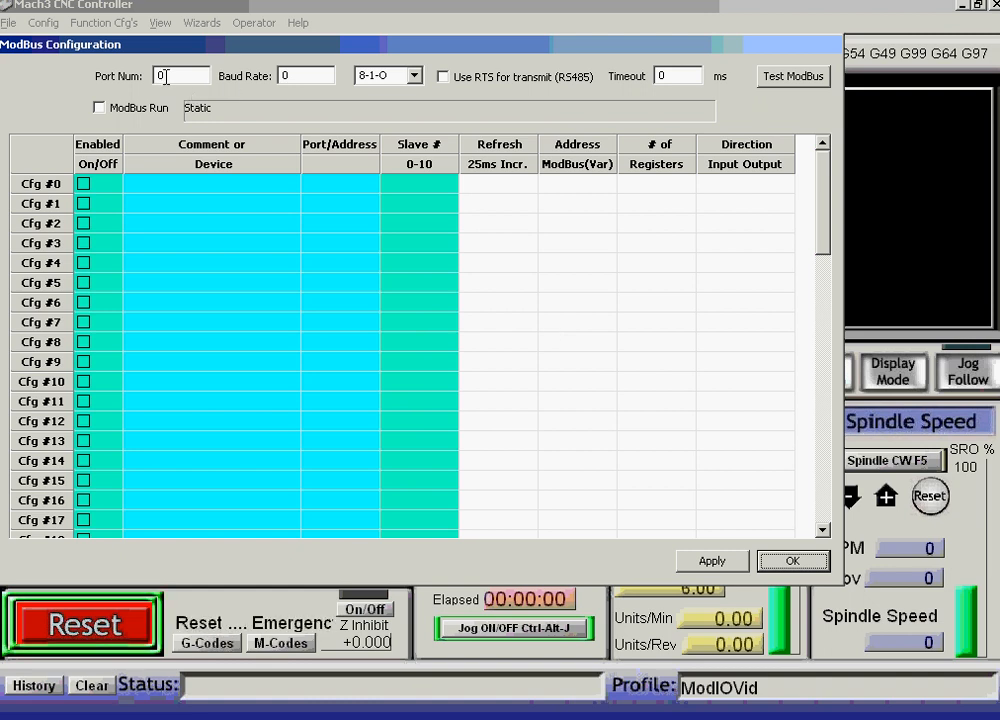
left_click_drag(165, 76, 156, 76)
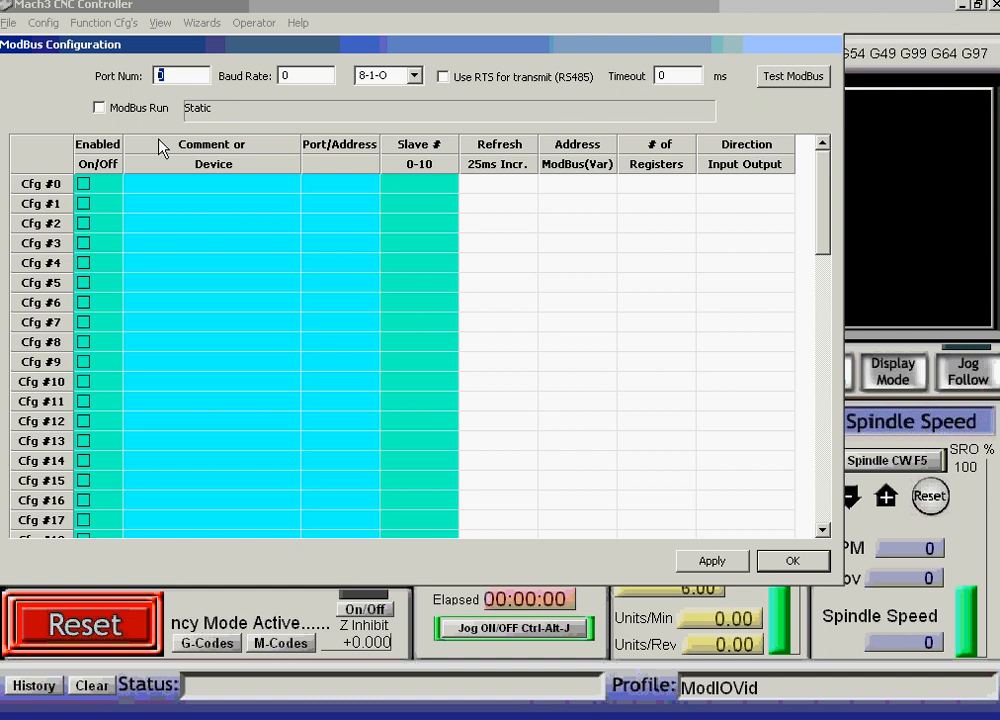
type("1")
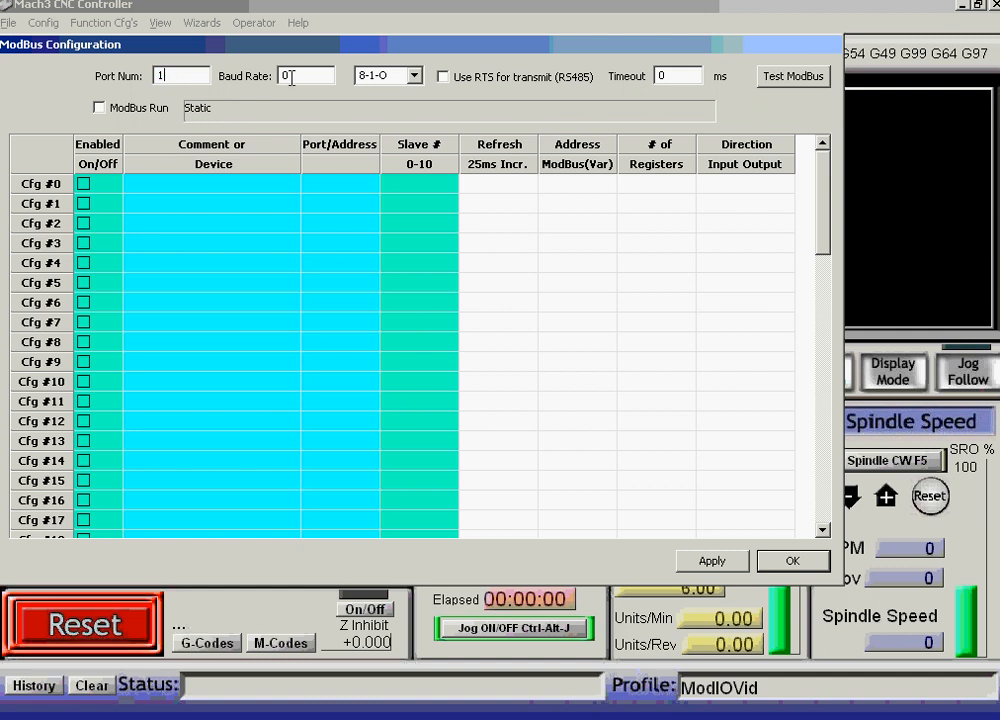
left_click_drag(291, 77, 281, 77)
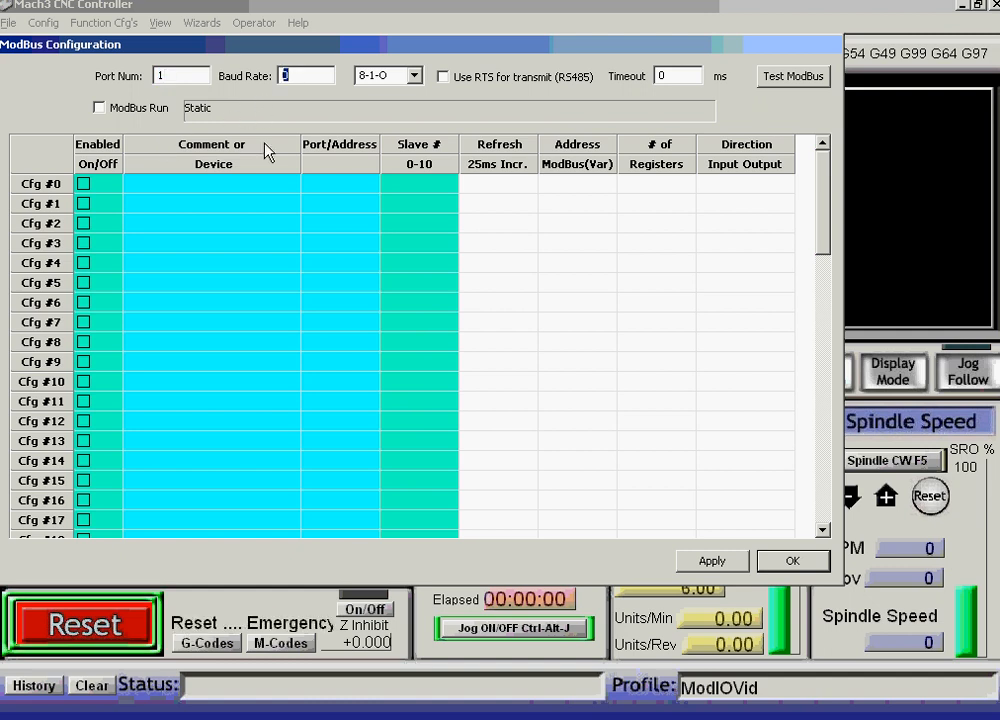
type("57600")
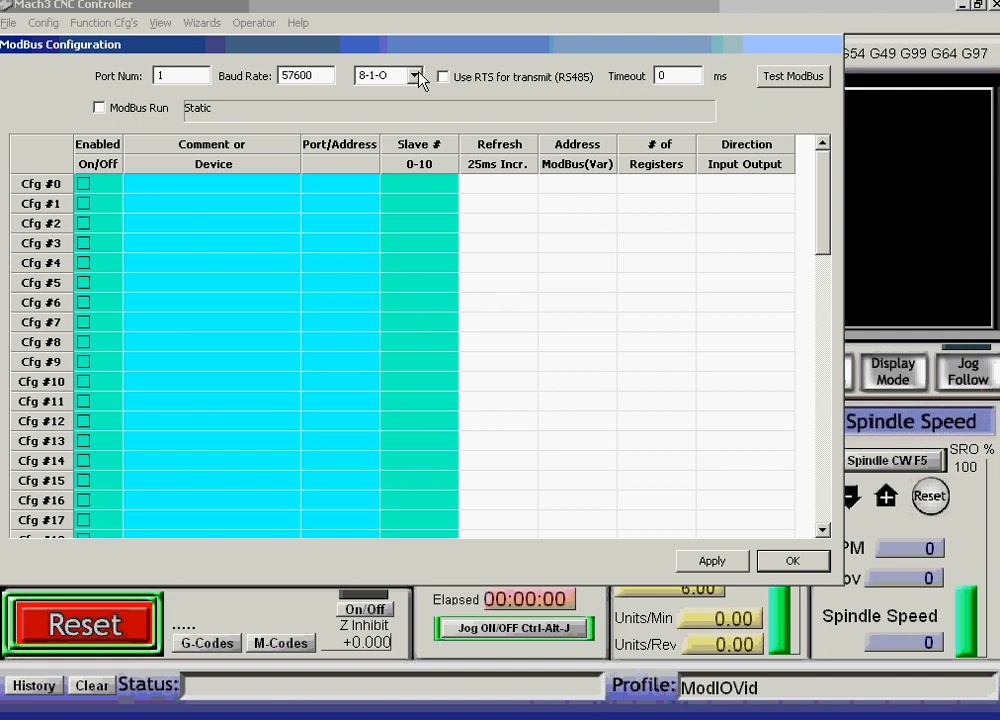
left_click(416, 75)
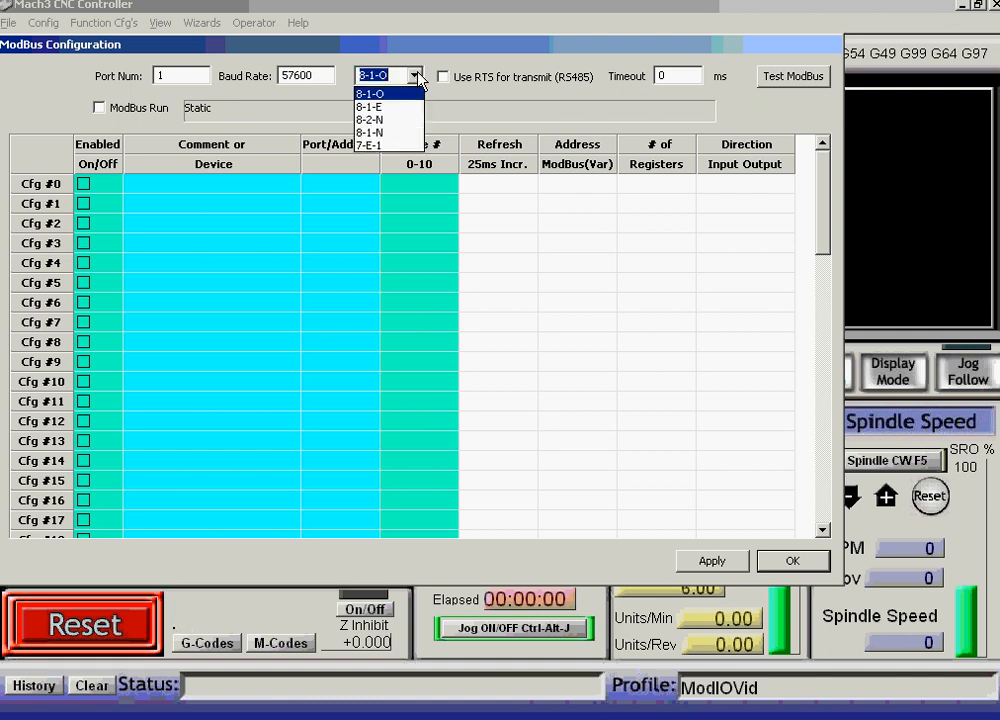
left_click(372, 134)
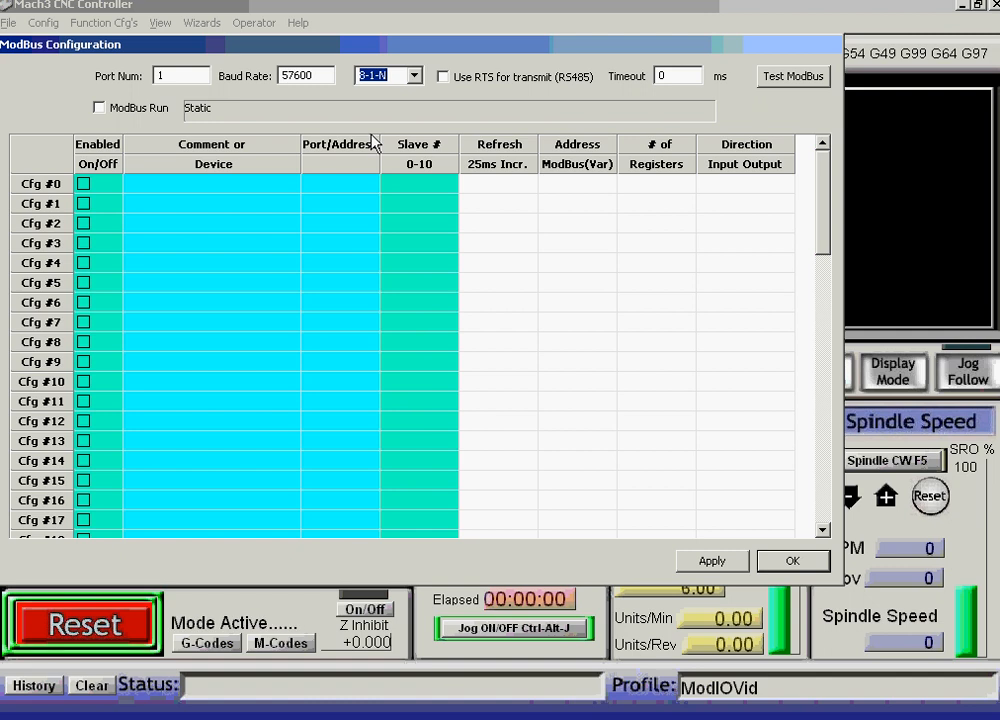
Set the ModBus timeout to 100mS, enable ModBus Run and apply the configuration
double_click(656, 75)
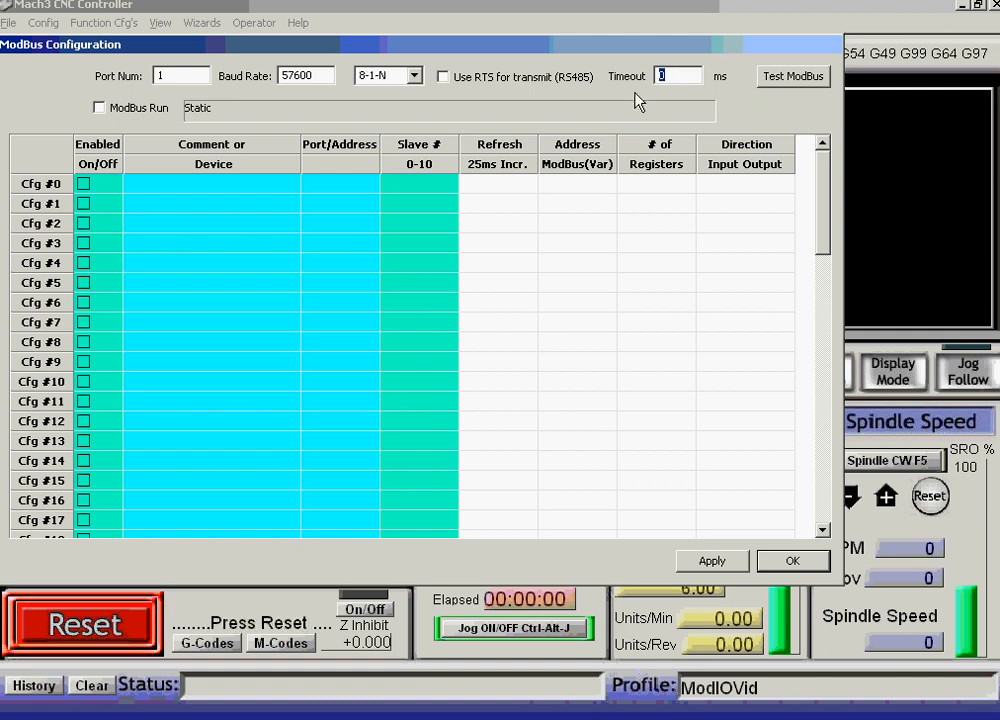
type("100mS")
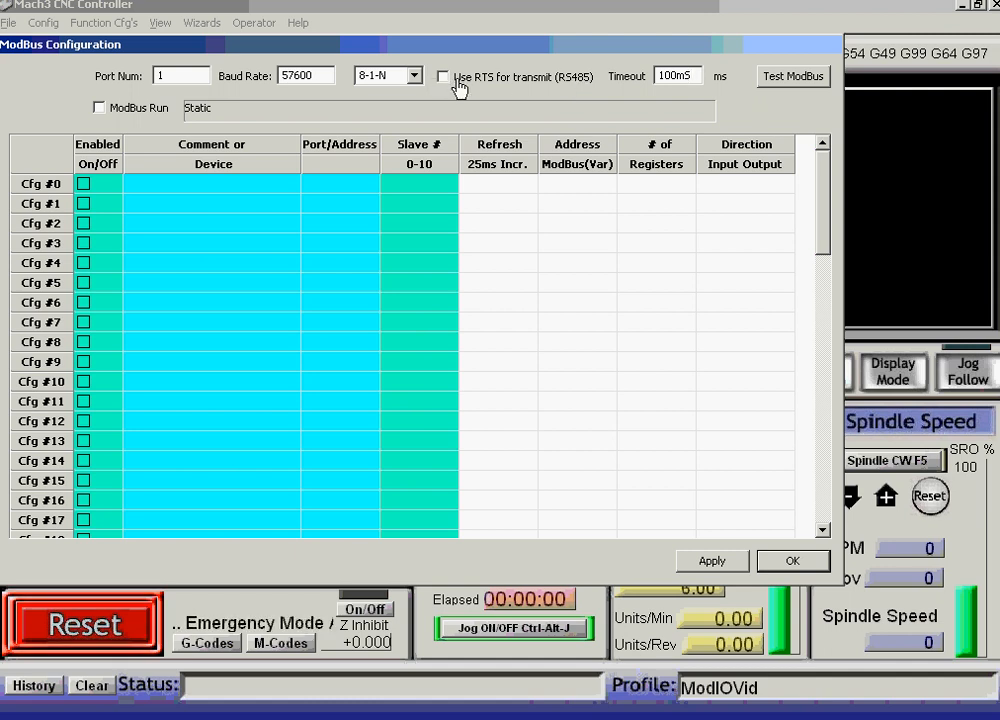
left_click(99, 107)
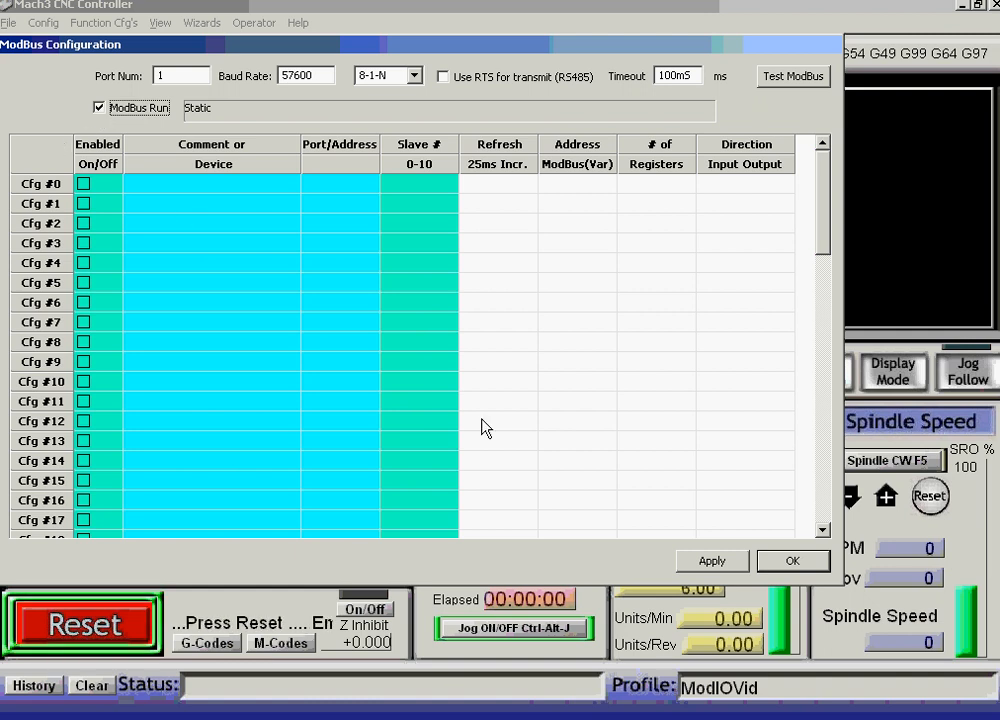
left_click(706, 562)
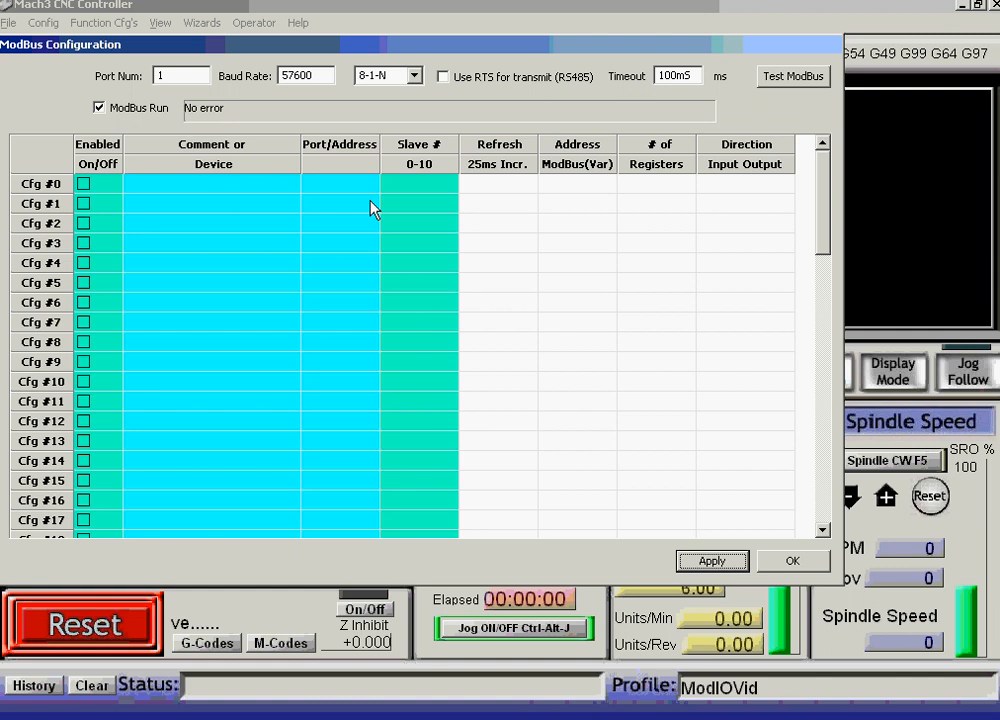
In the ModBus test monitor, open the serial port and read one holding register from slave 2 at start address 1157
left_click(793, 78)
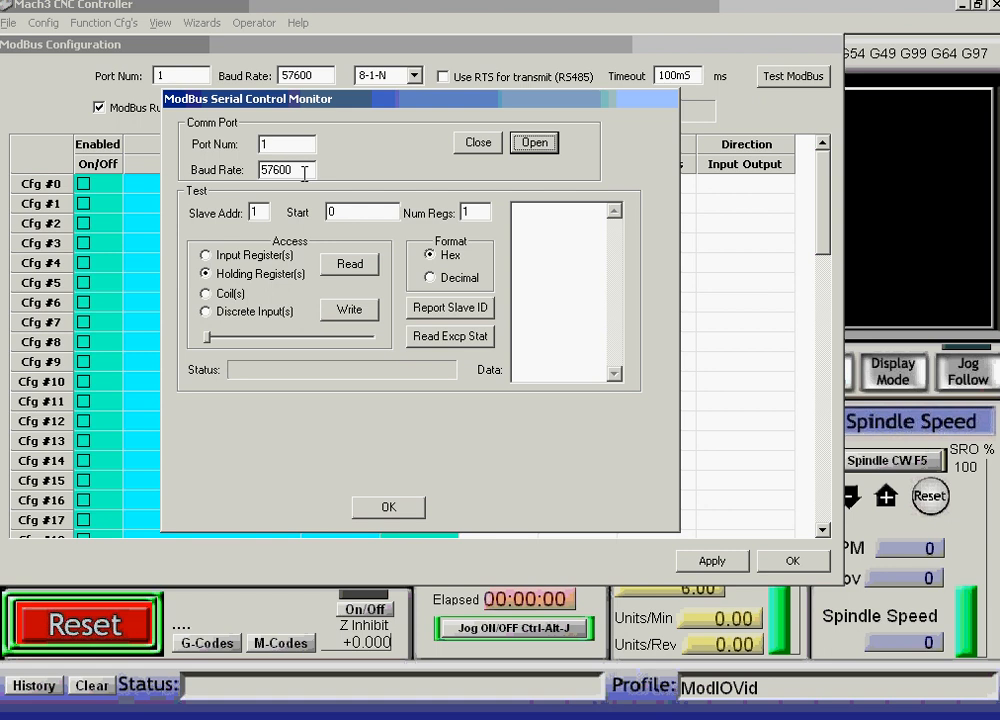
left_click_drag(262, 213, 250, 214)
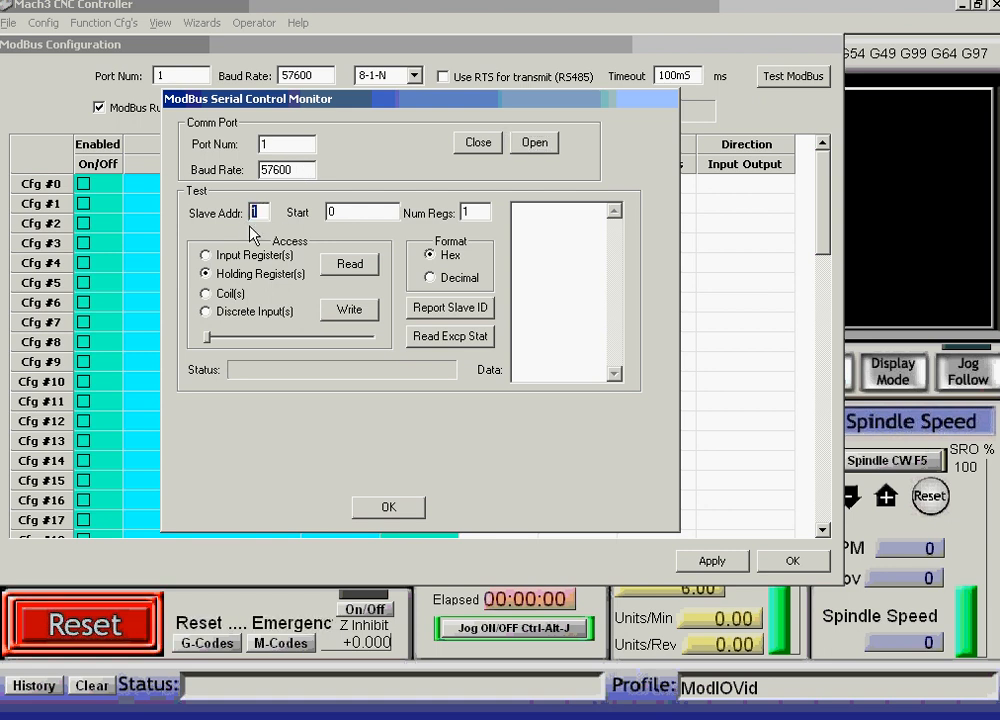
type("2")
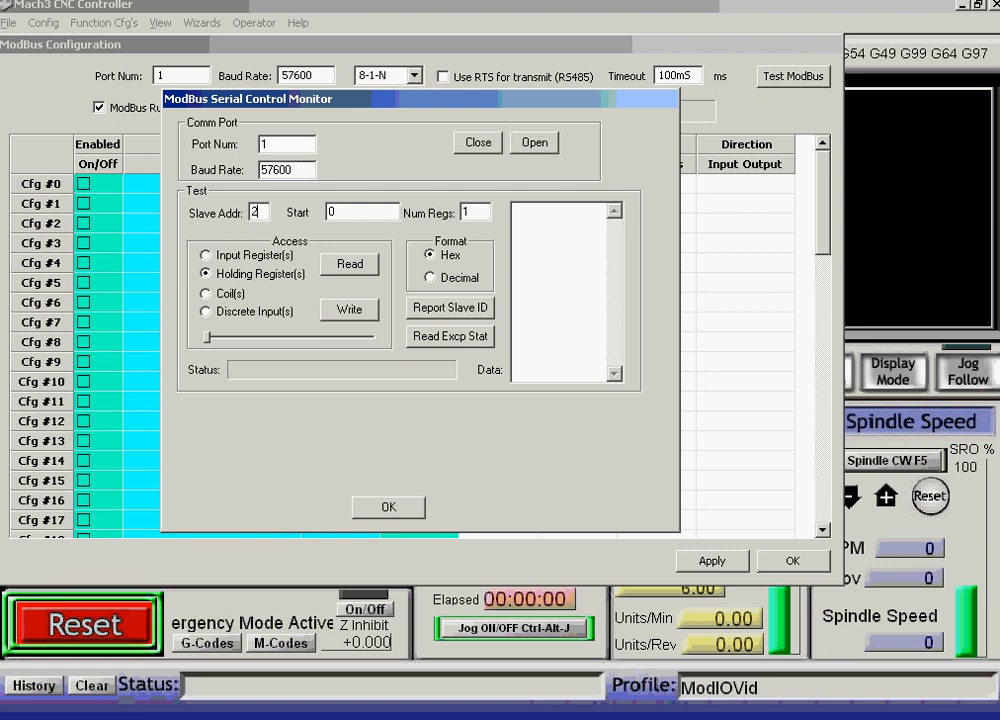
left_click(347, 211)
double_click(347, 211)
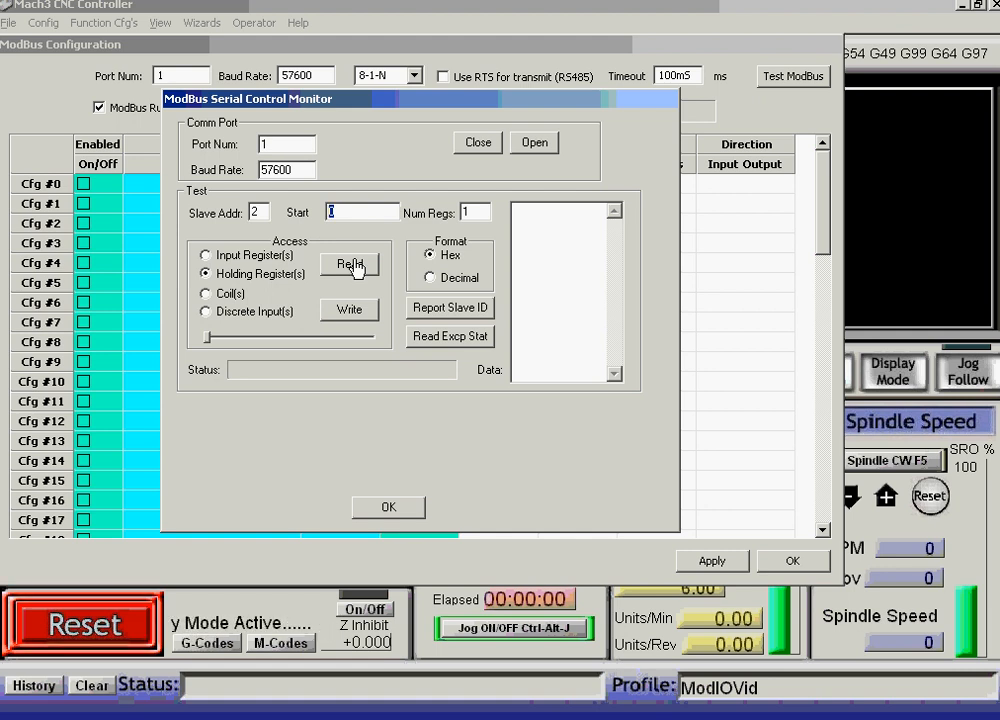
type("1157")
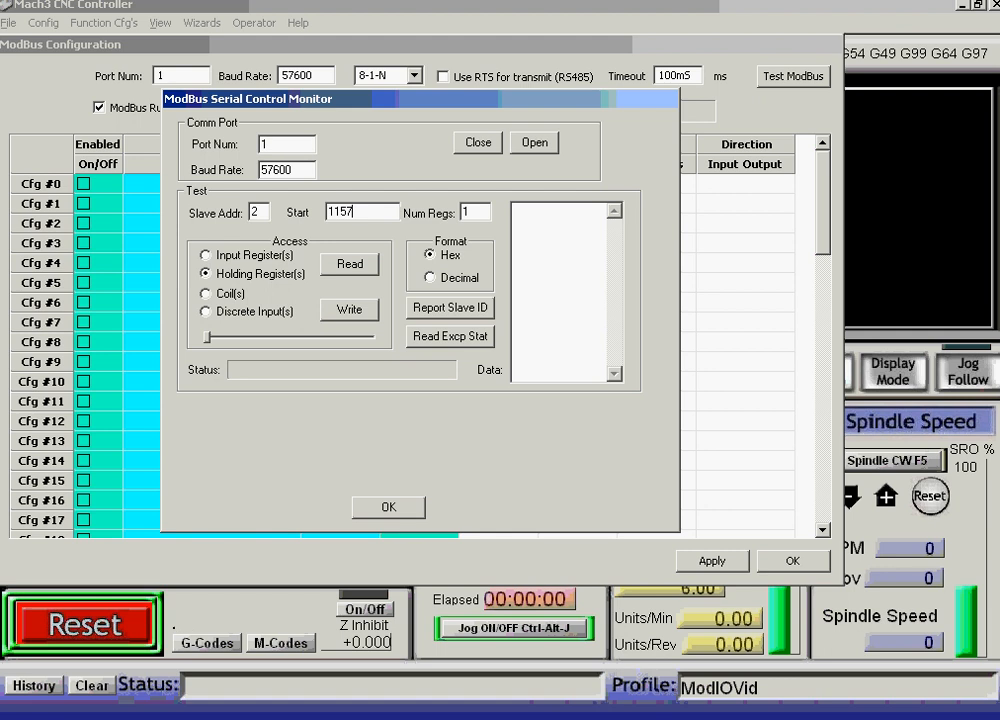
left_click(535, 145)
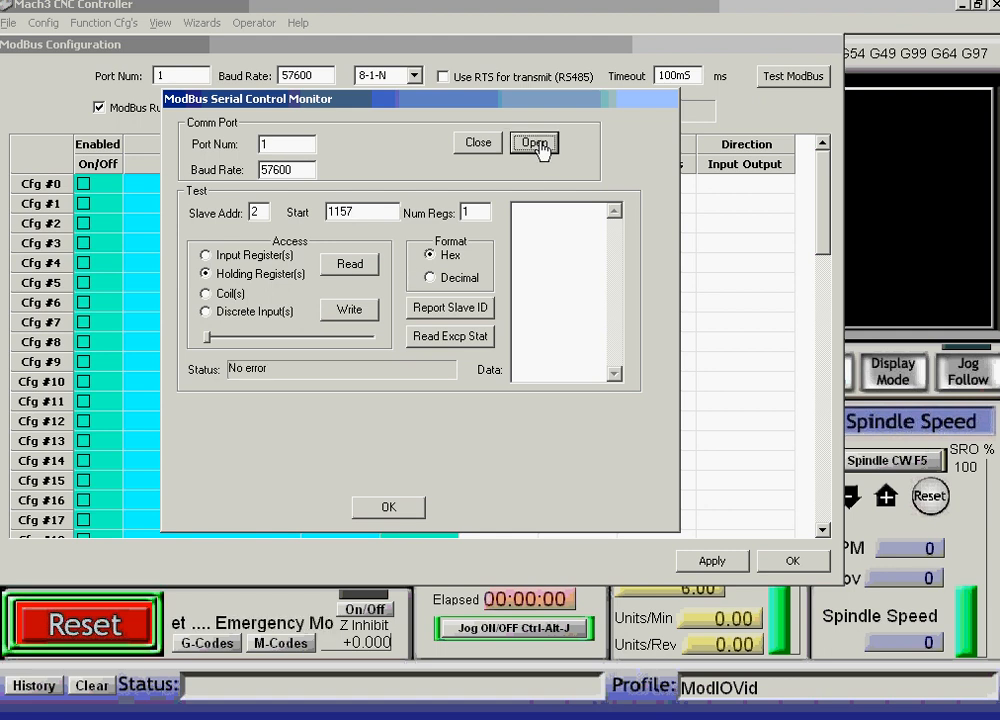
left_click(350, 265)
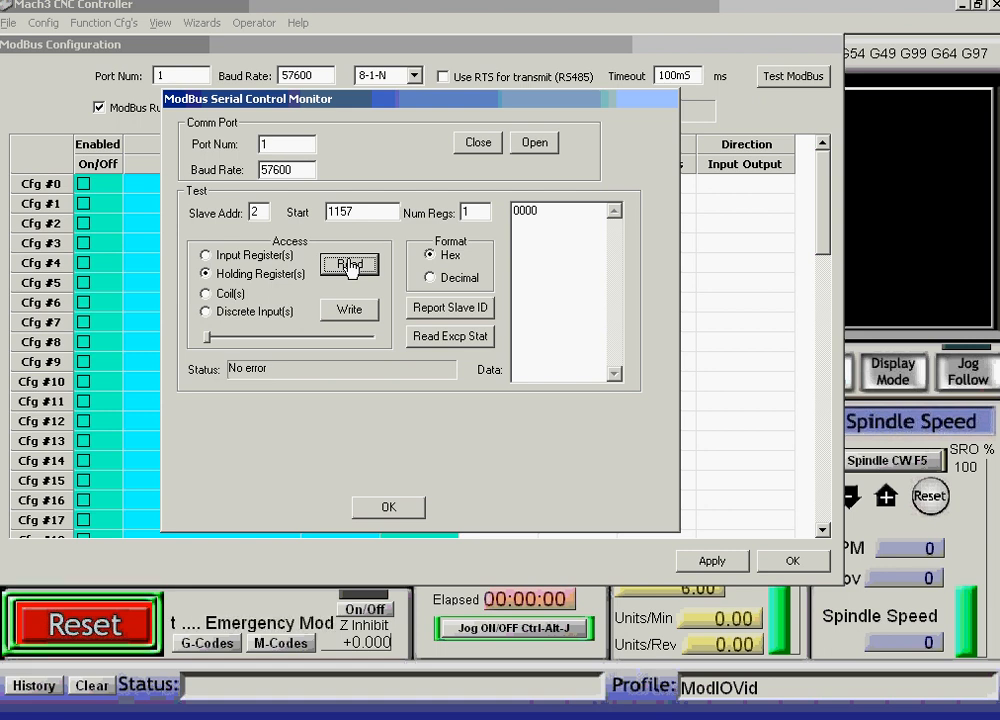
Switch the test access to input registers, read address 1157 and repeatedly read address 1150 on slave 2
left_click(207, 255)
left_click(352, 264)
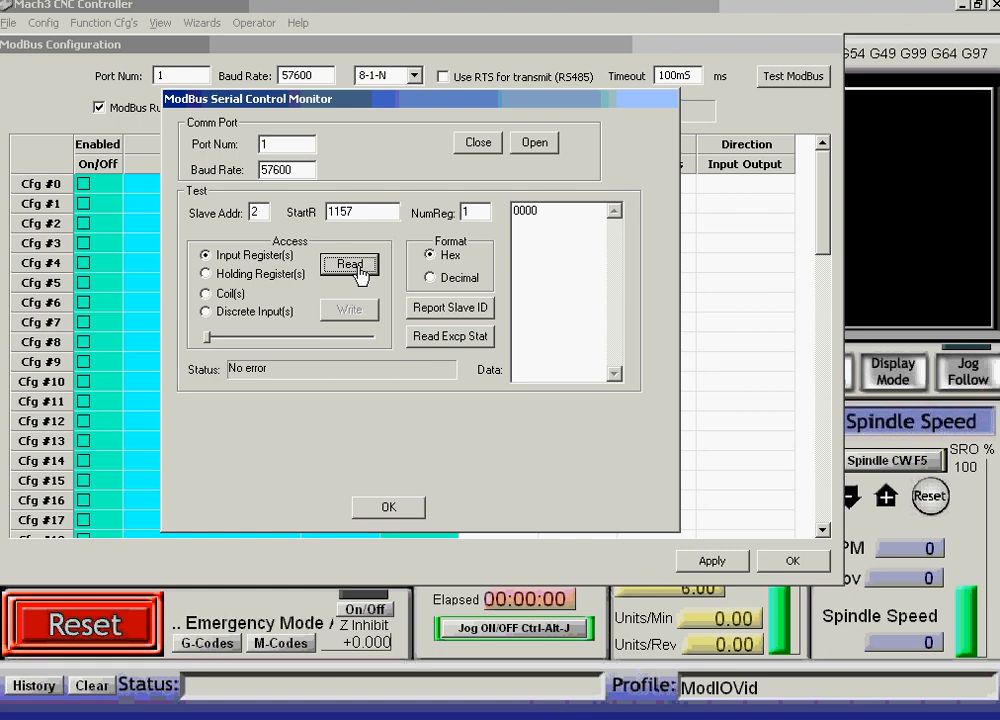
left_click(340, 211)
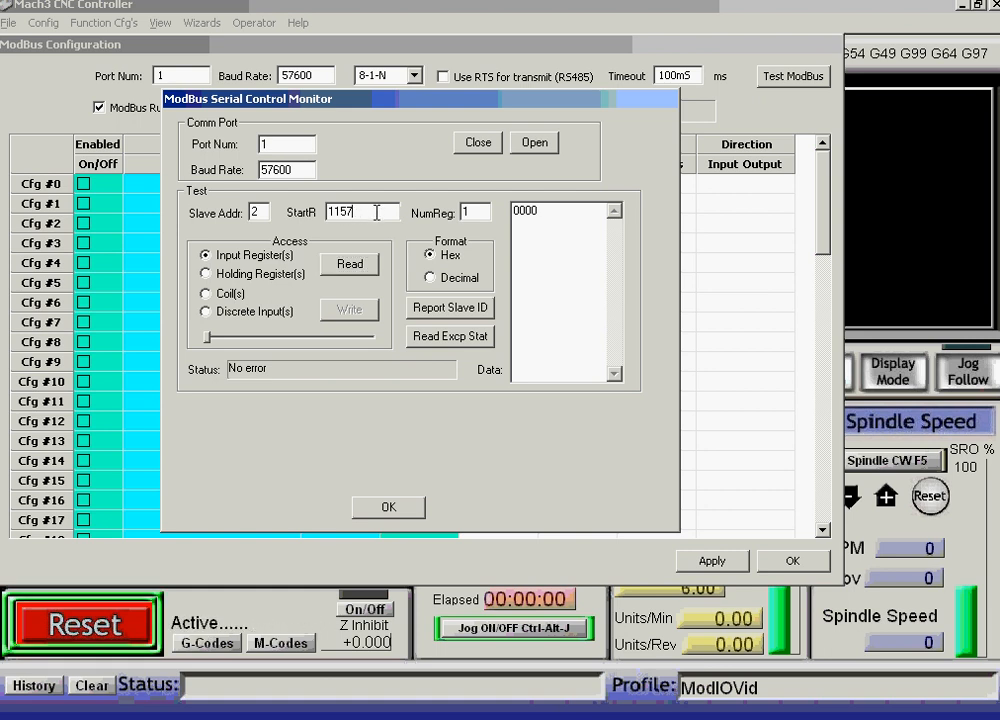
key("BackSpace")
type("0")
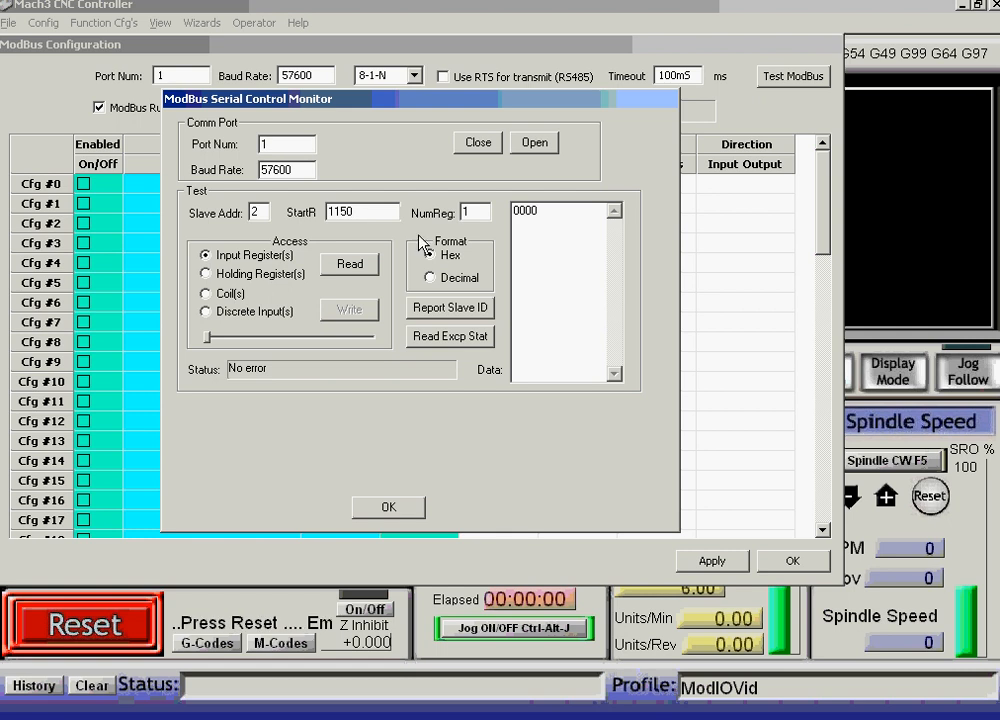
left_click(345, 265)
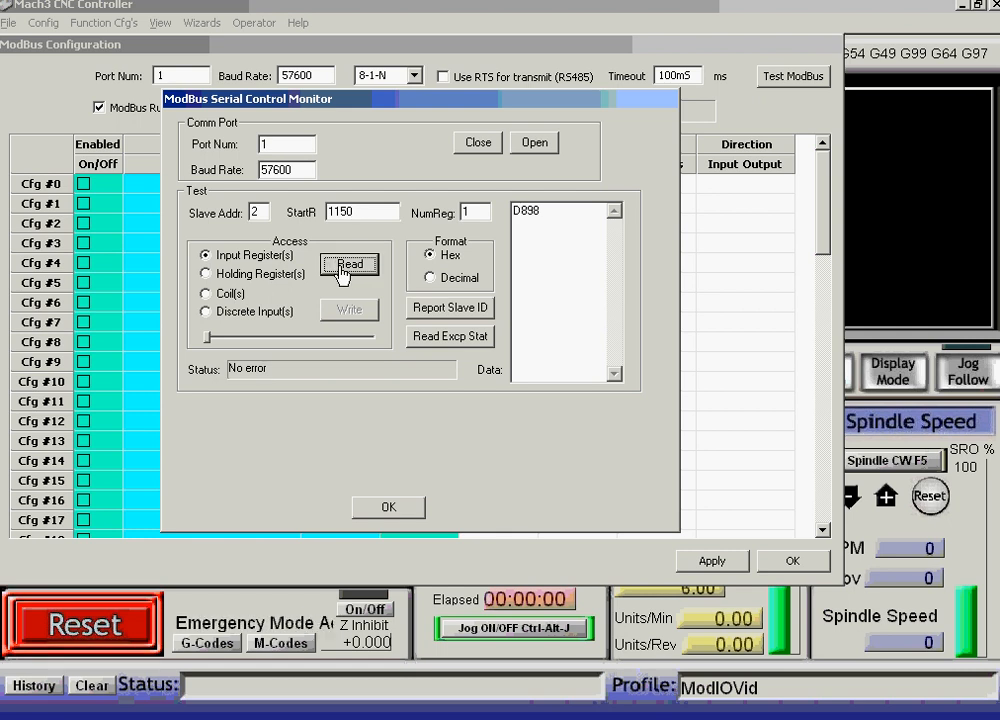
left_click(343, 268)
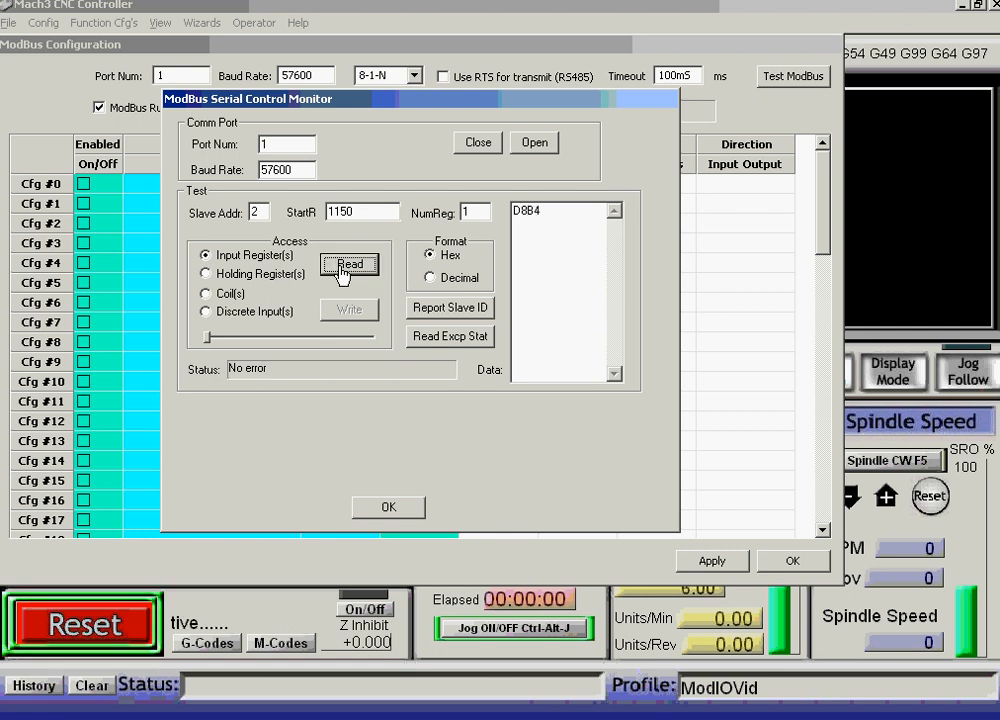
left_click(343, 268)
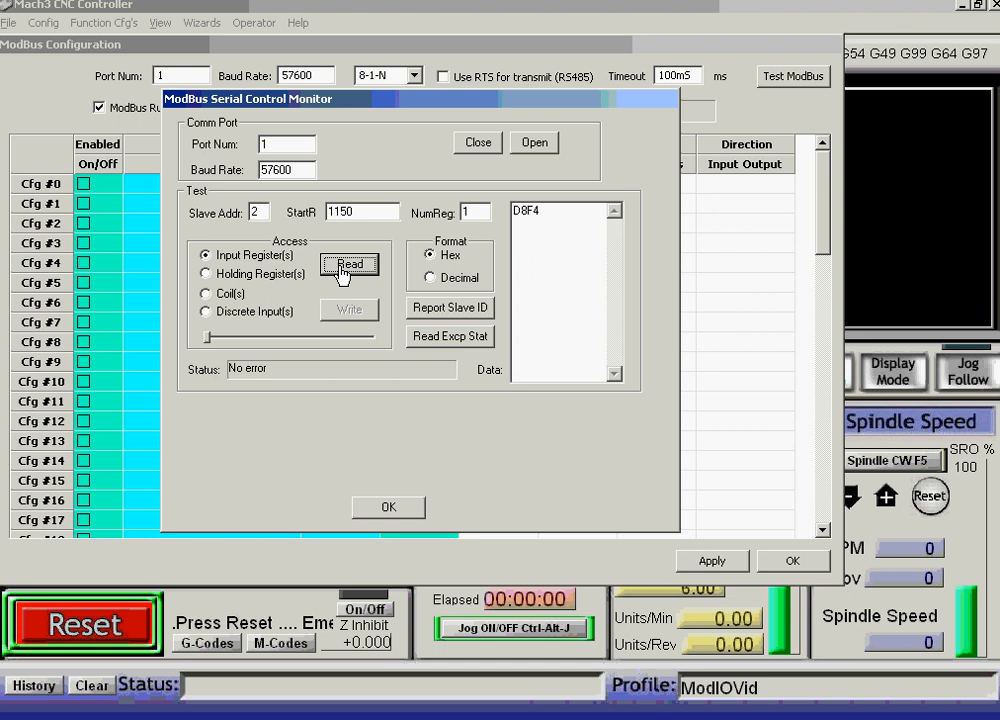
left_click(343, 268)
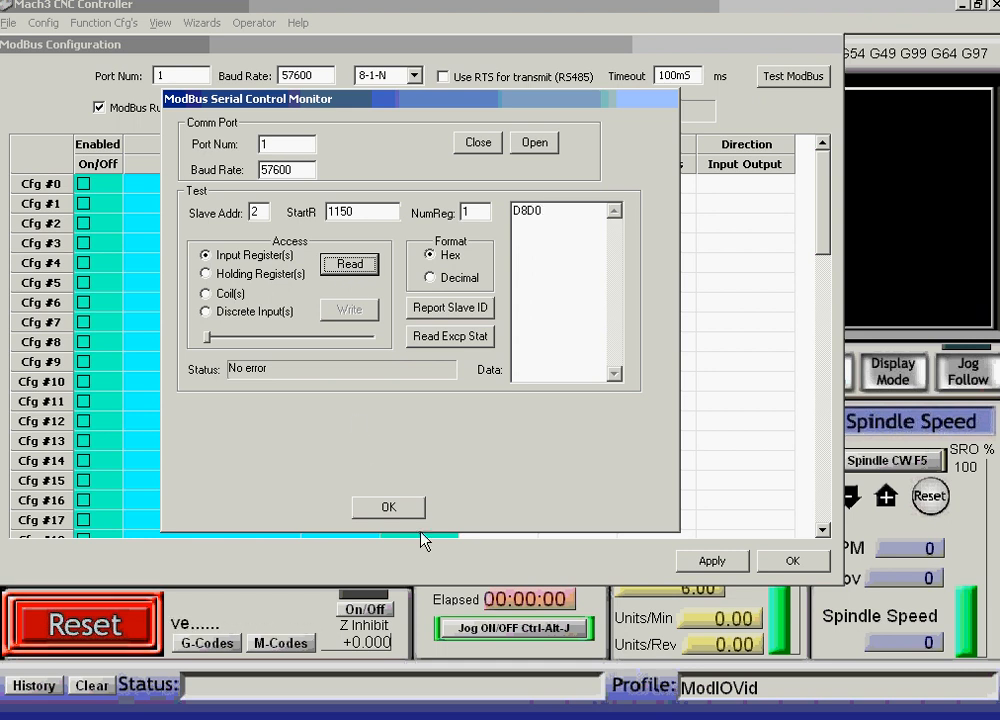
Leave the ModBus test monitor, then apply and close the ModBus configuration
left_click(389, 508)
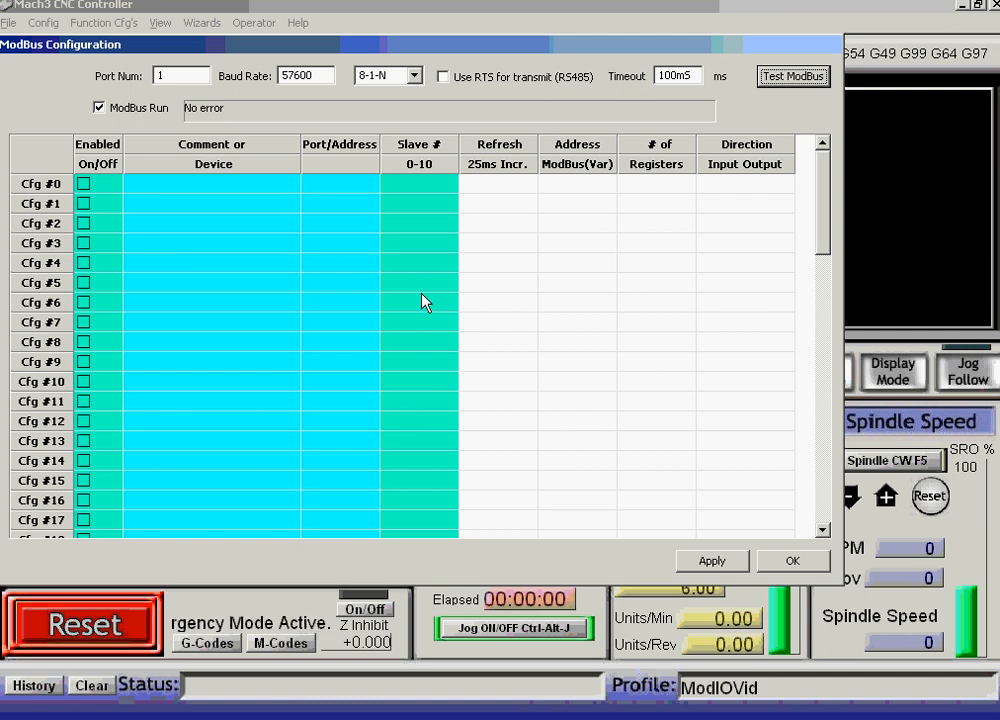
left_click(716, 566)
left_click(791, 566)
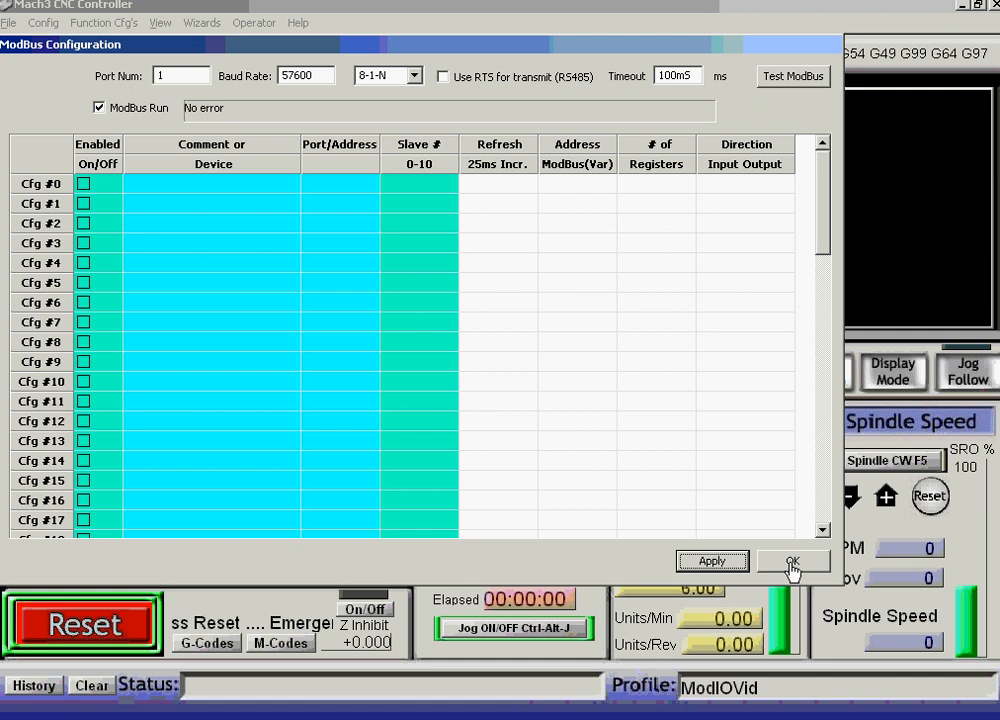
left_click(791, 566)
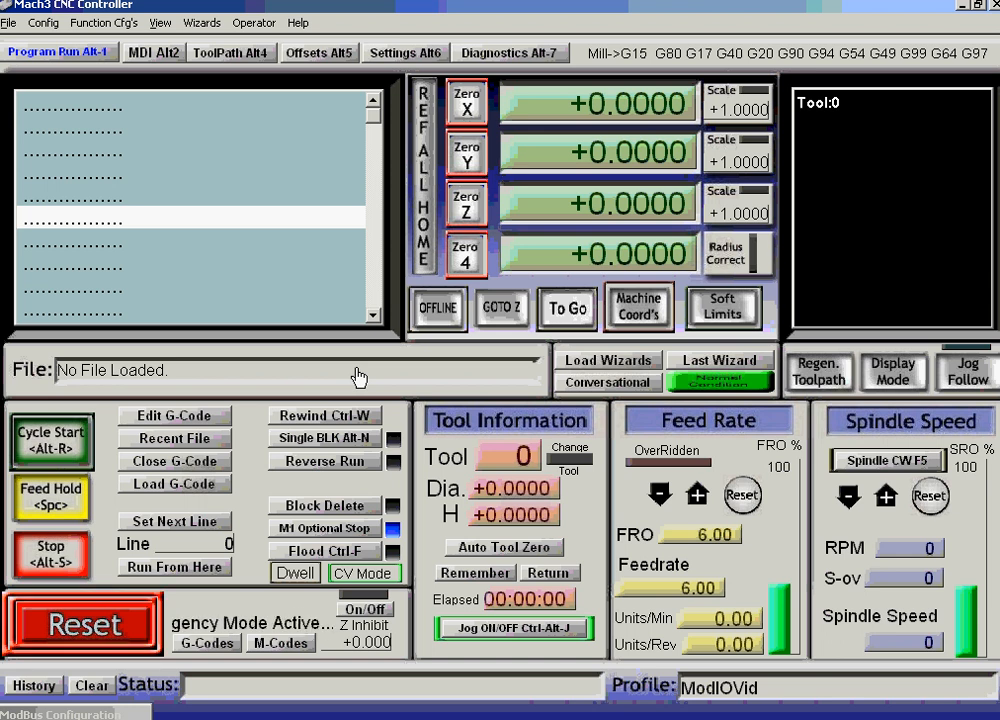
Enable the ModIO plugin in the plugin control and activation list and confirm the change
left_click(45, 23)
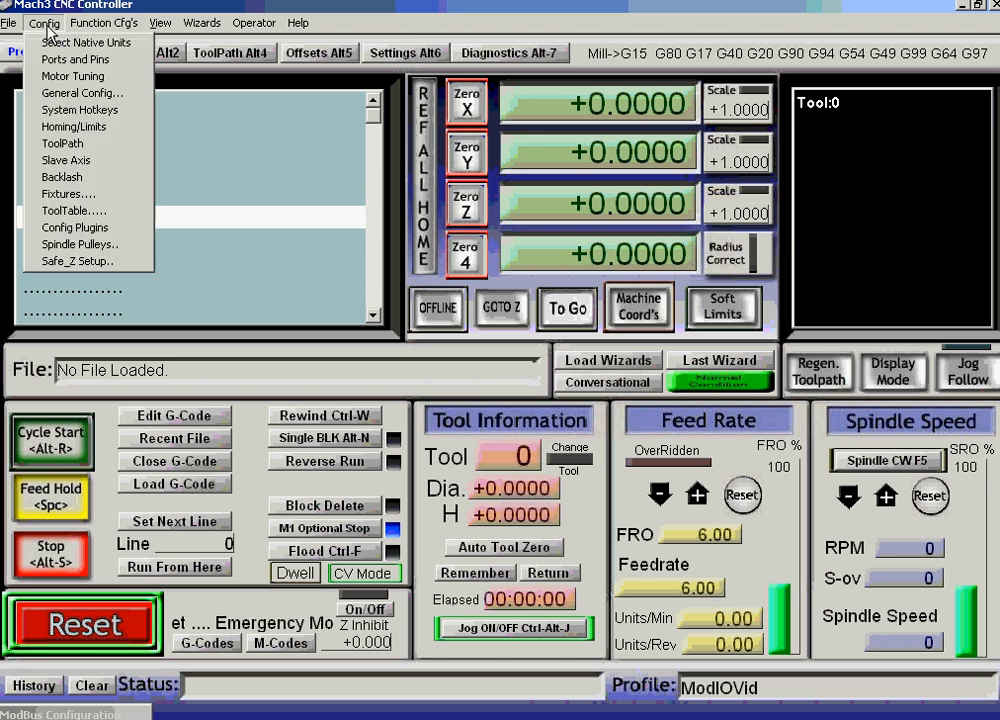
left_click(75, 227)
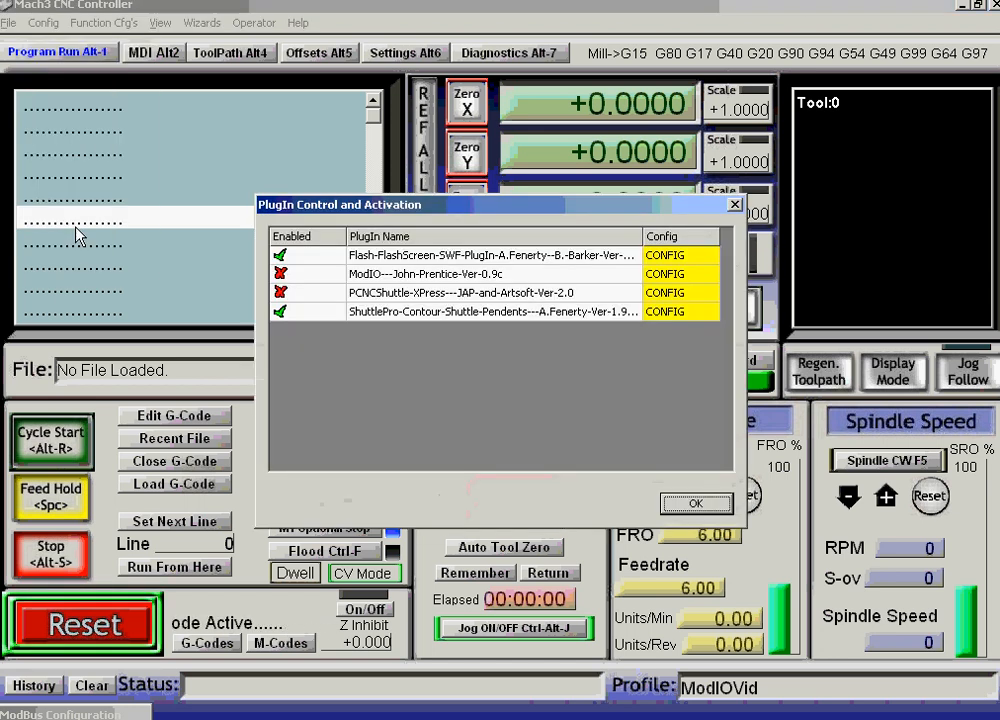
left_click(281, 273)
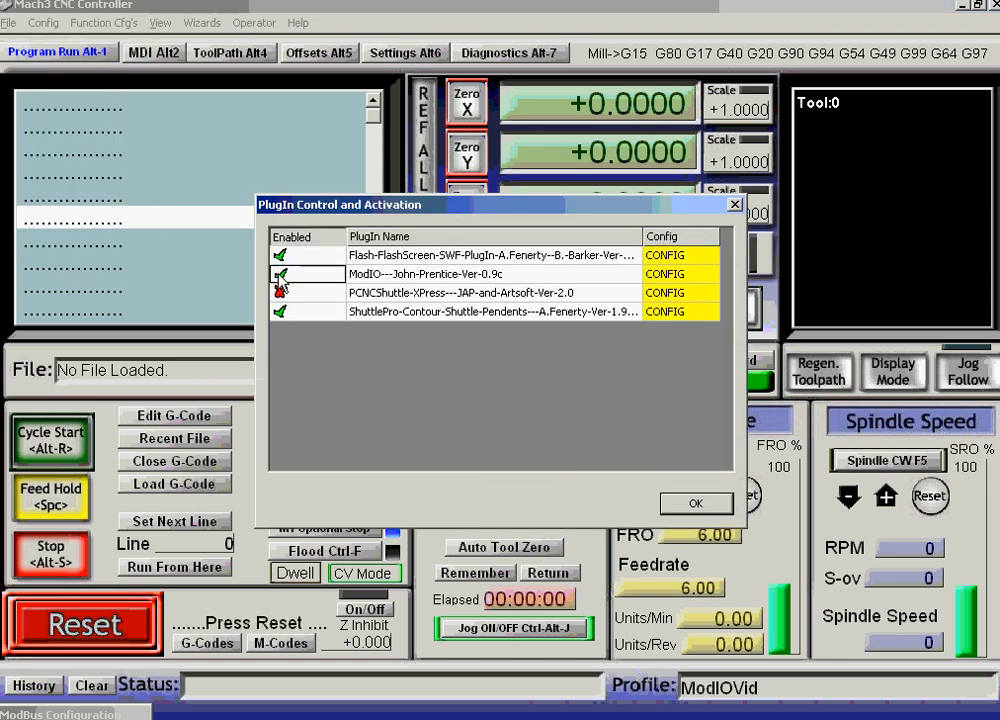
left_click(696, 503)
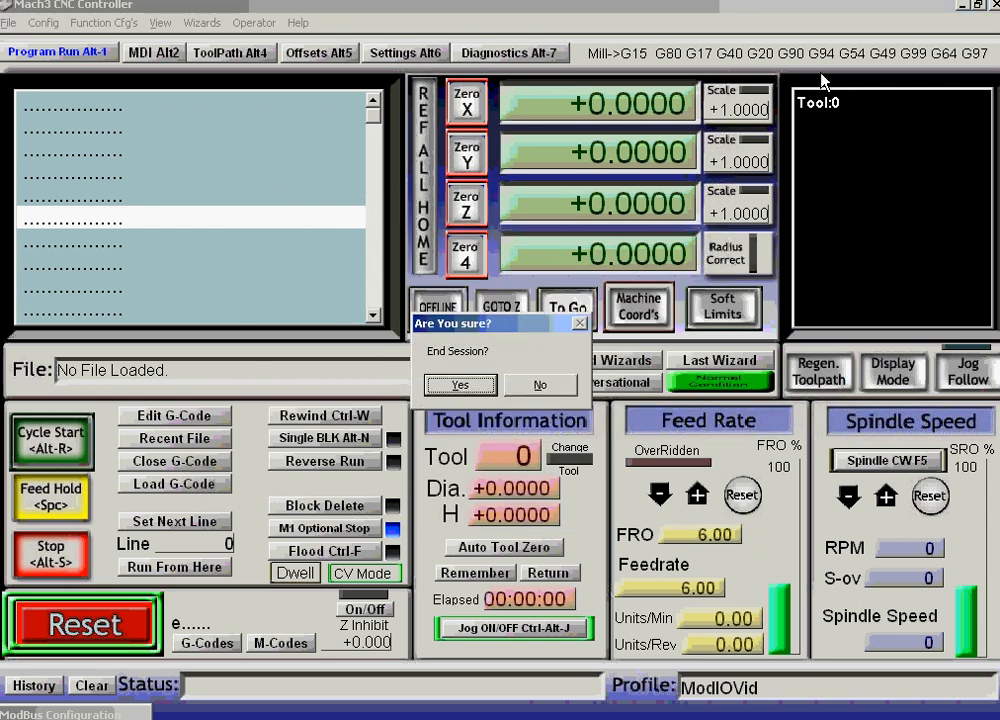
End the Mach3 session and relaunch Mach3 with the ModIOVid profile
left_click(460, 385)
left_click(476, 518)
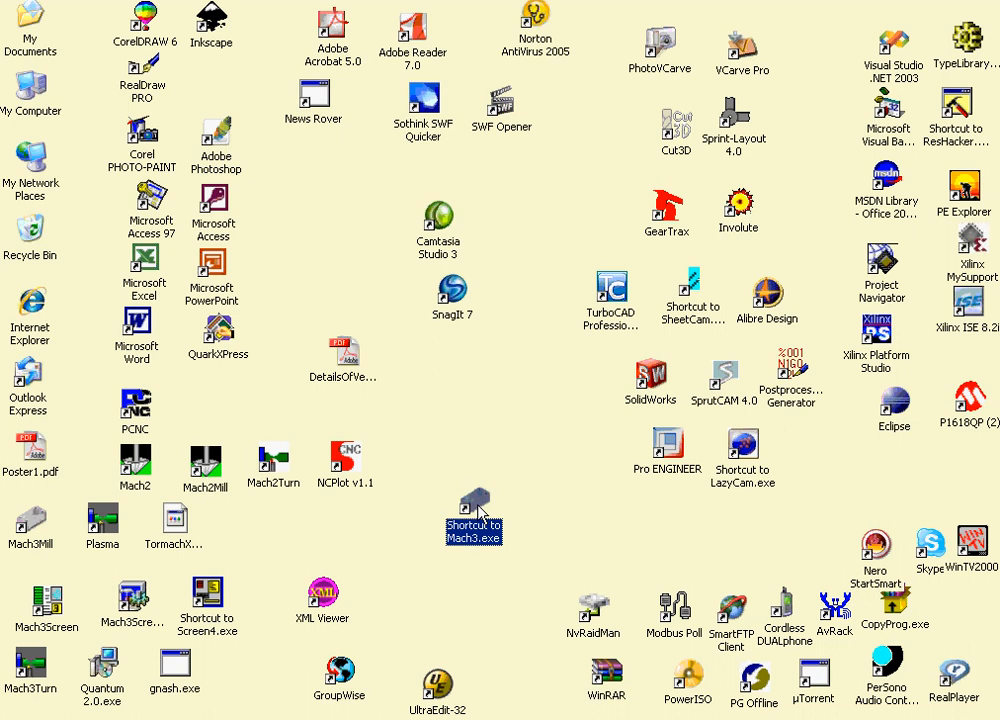
double_click(478, 512)
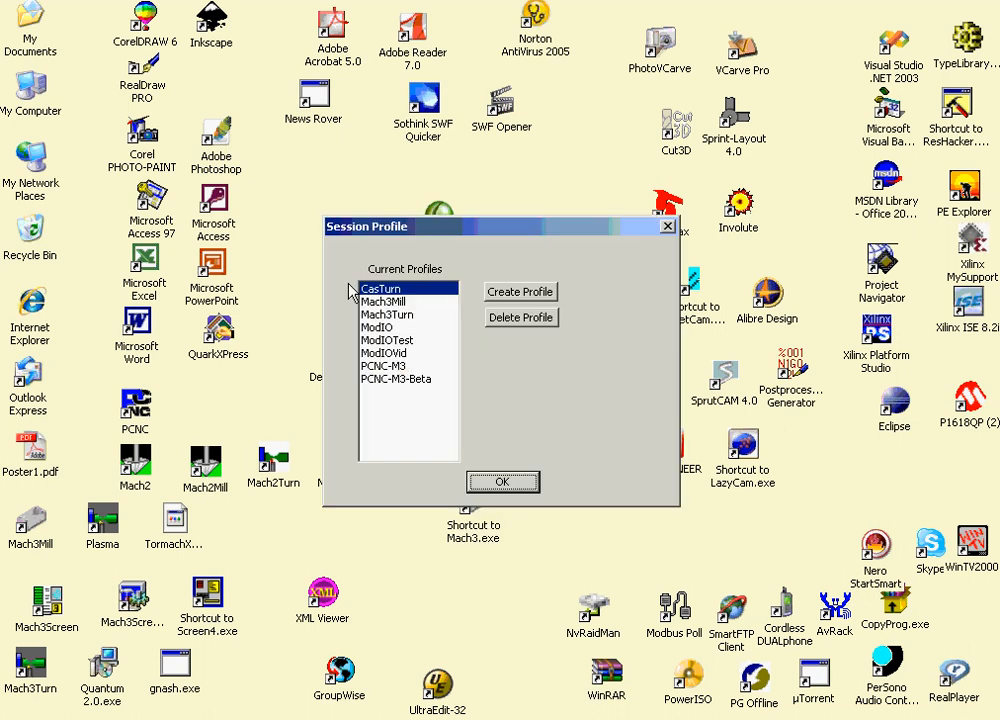
left_click(452, 352)
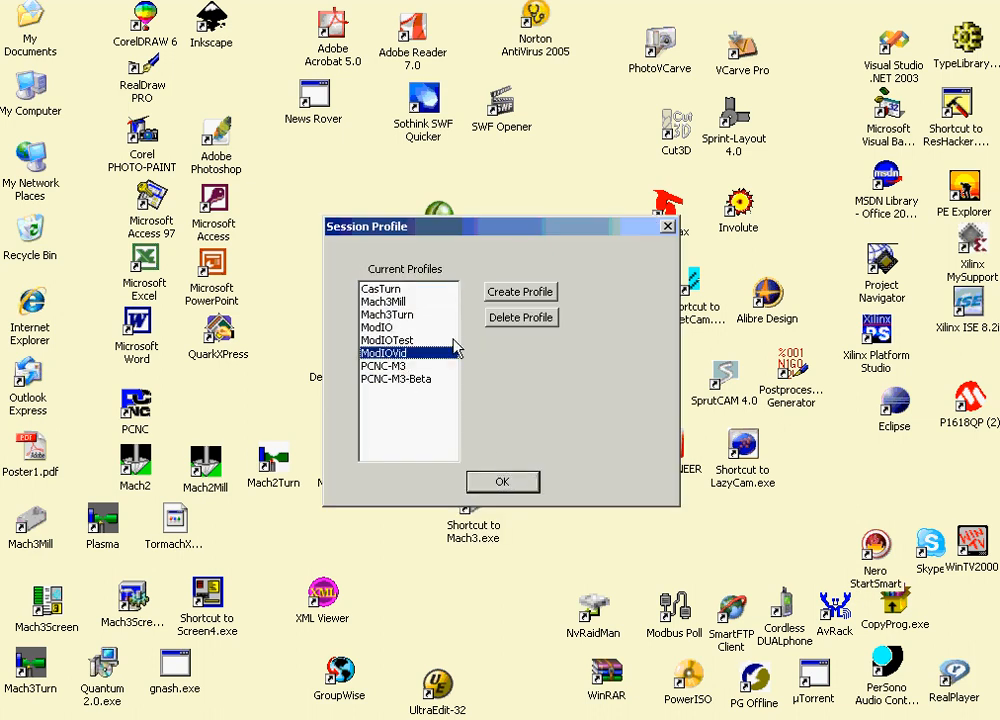
left_click(502, 481)
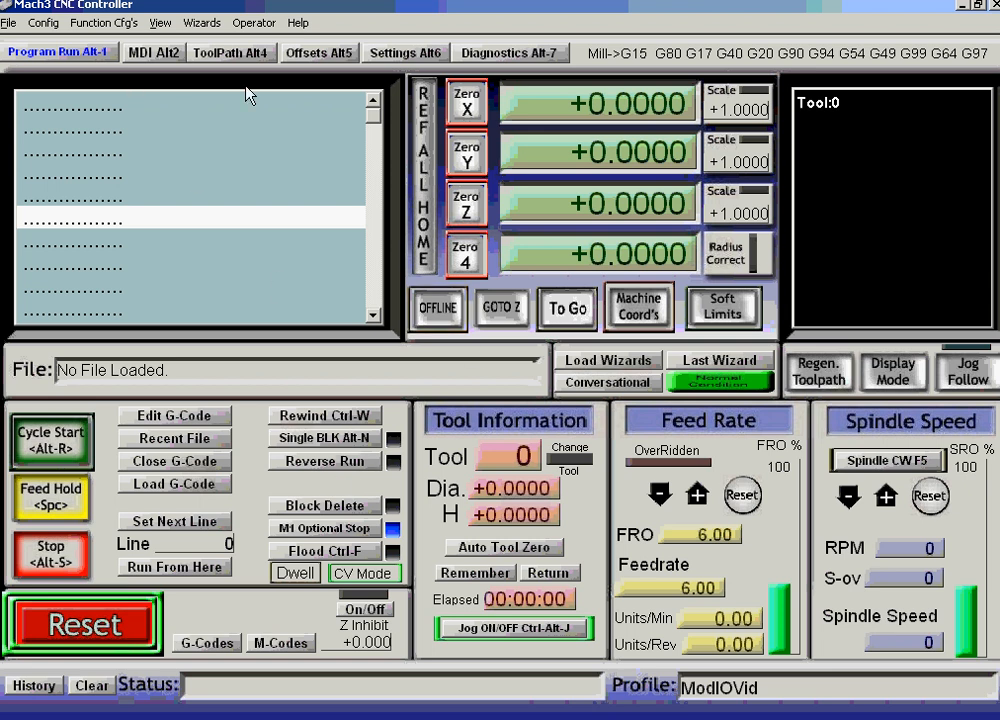
In the ModIO plugin configuration, define a new device ModIO1 on COM port 1 with slave address 1 and high speed polling required
left_click(44, 22)
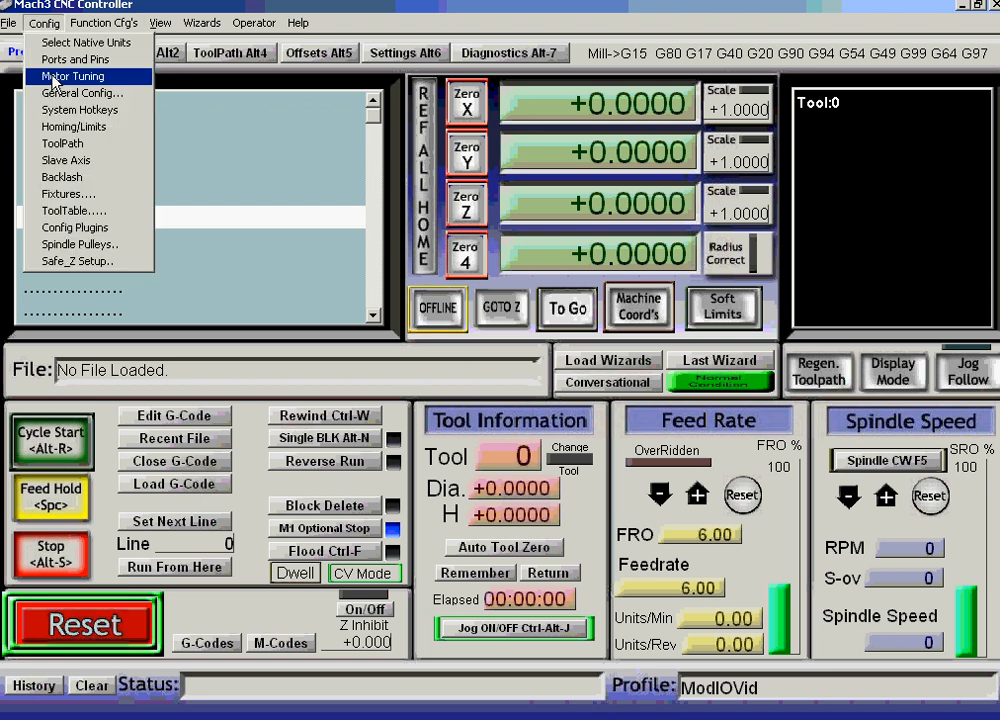
left_click(66, 227)
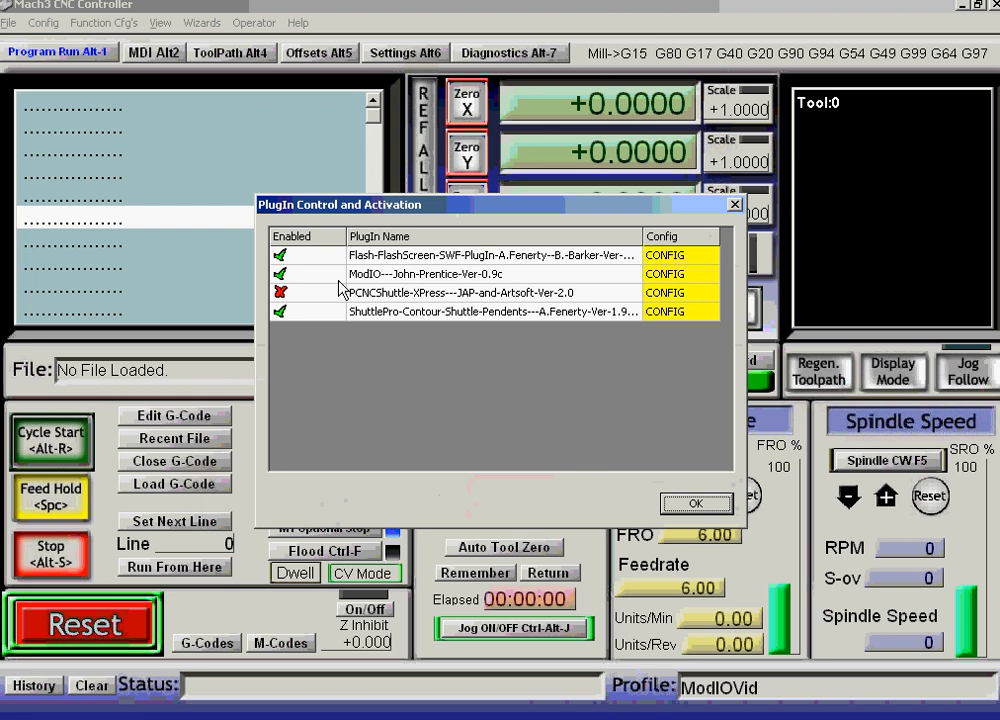
left_click(669, 276)
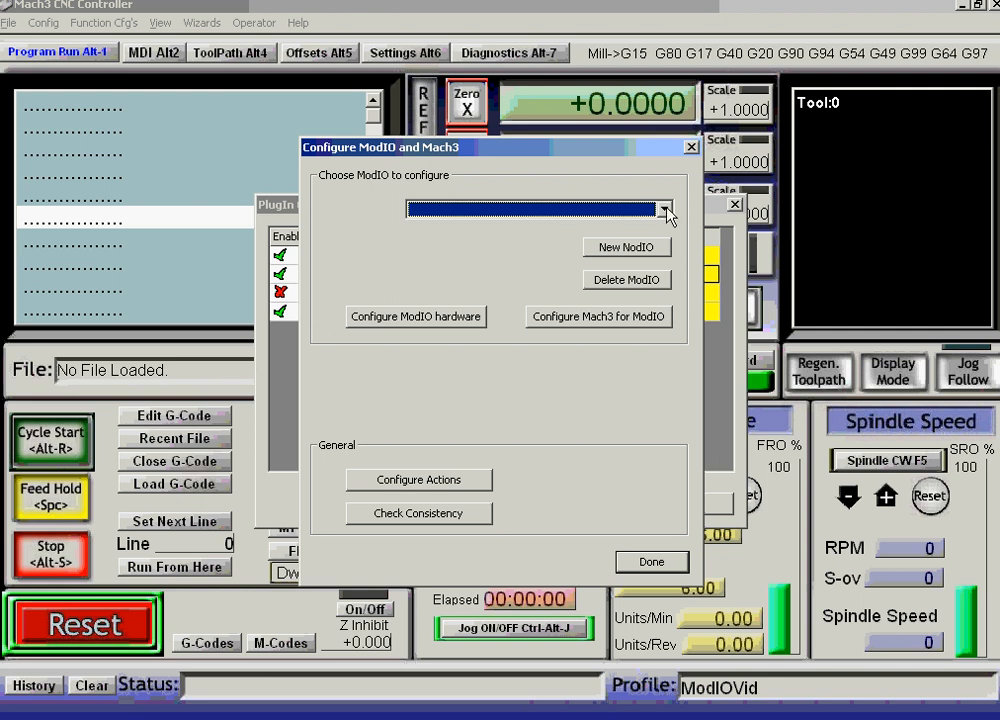
left_click(627, 250)
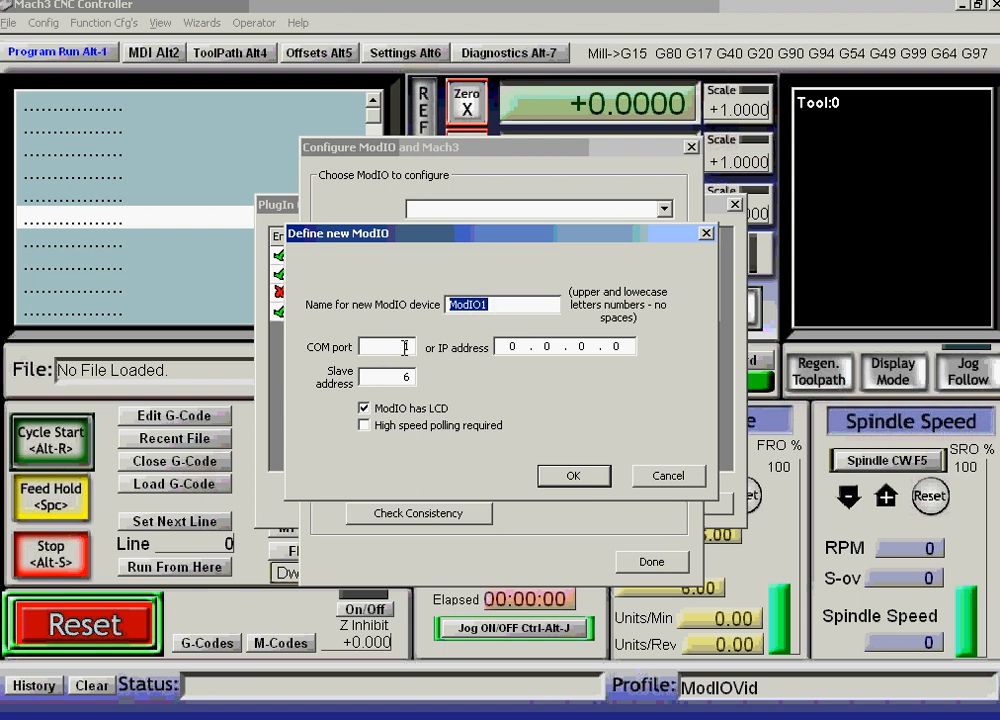
double_click(408, 377)
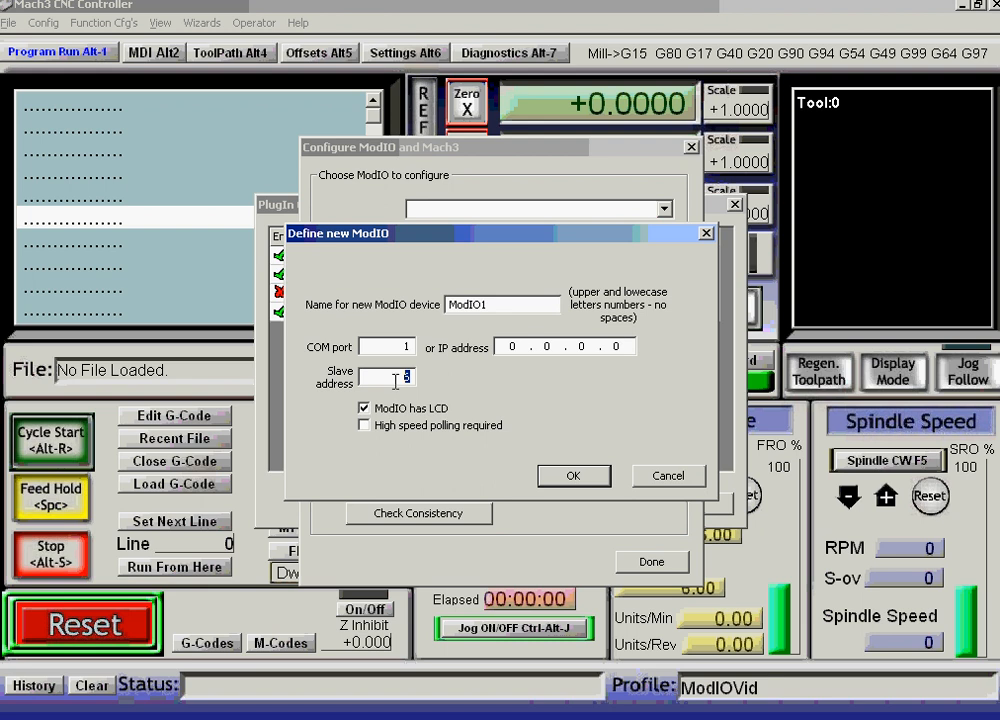
type("1")
left_click(363, 430)
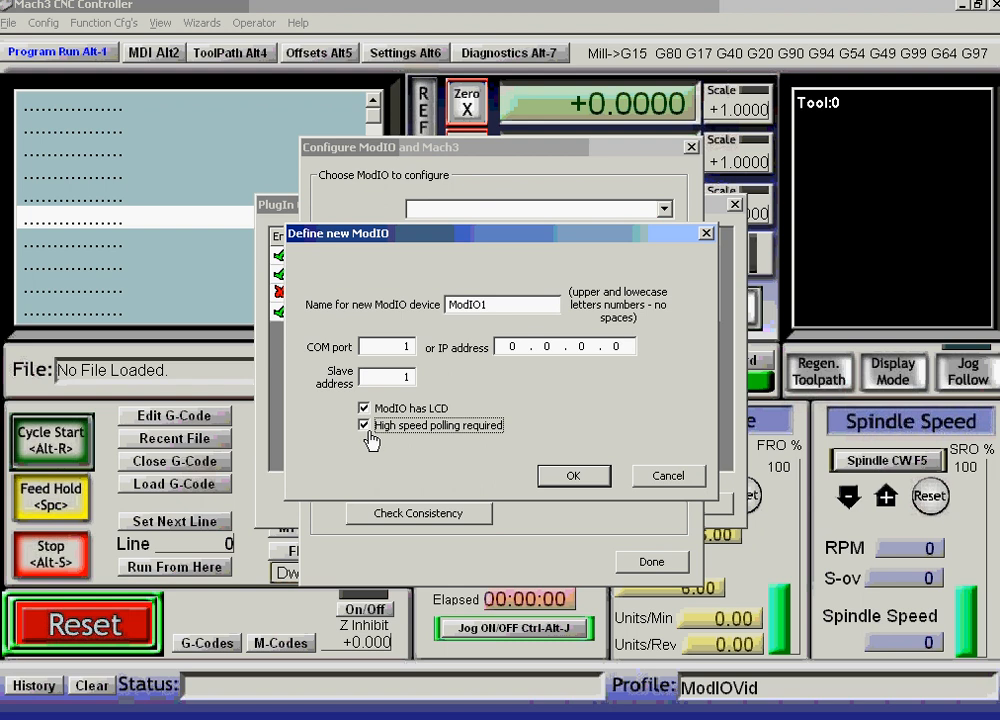
left_click(578, 477)
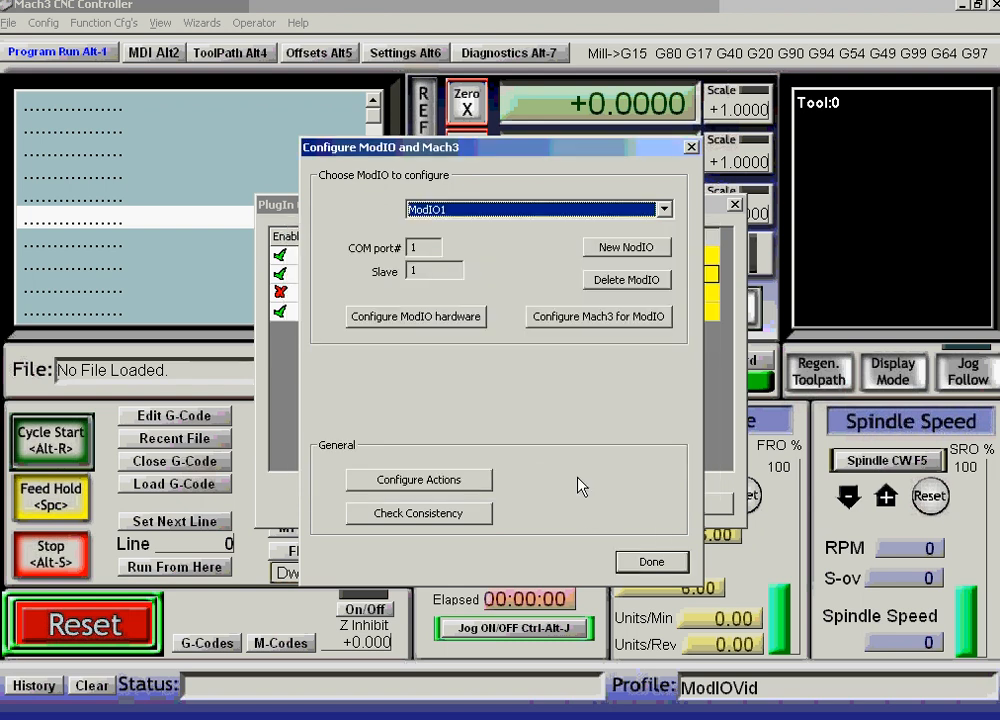
Define a second device ModIO2 on COM port 1 with slave address 2, an LCD and high speed polling required
left_click(629, 259)
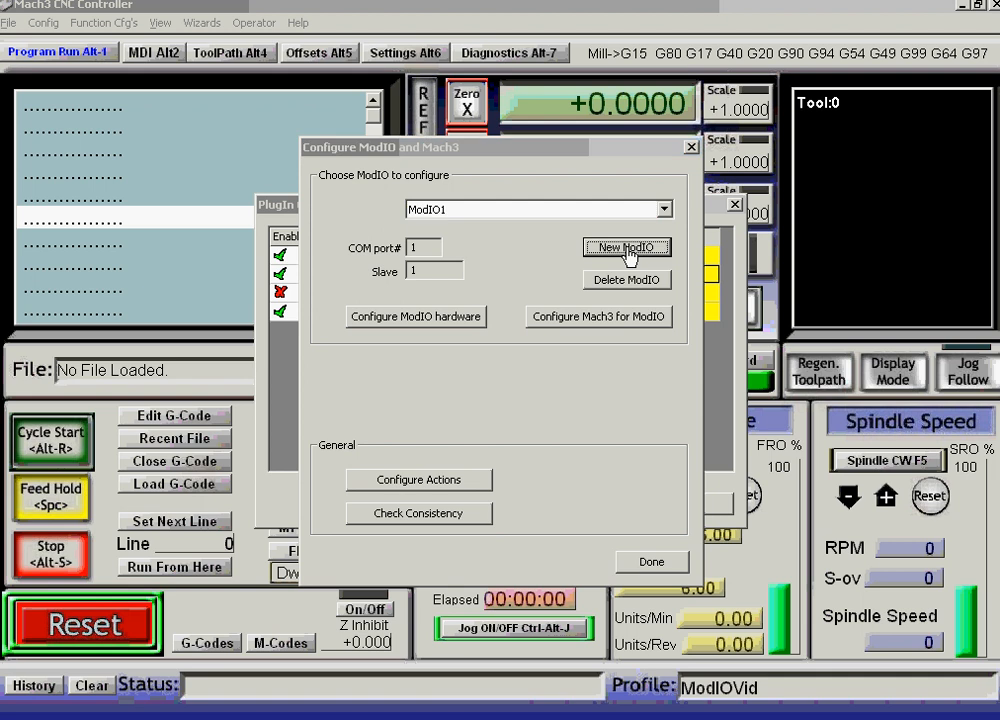
left_click(510, 305)
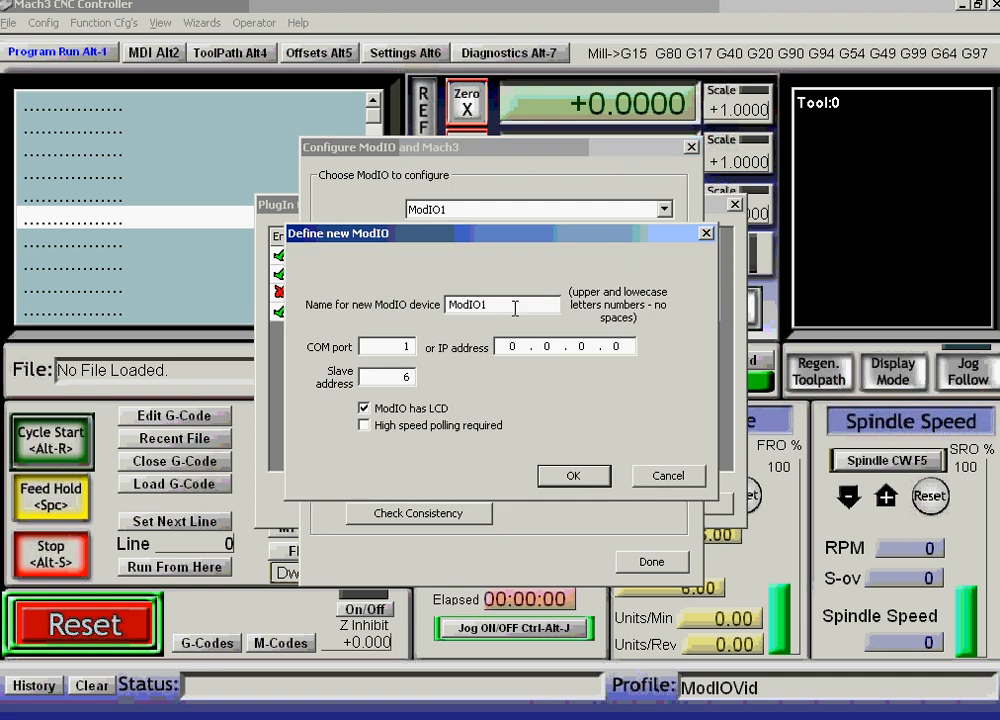
key("BackSpace")
type("2")
double_click(392, 376)
type("2")
left_click(364, 426)
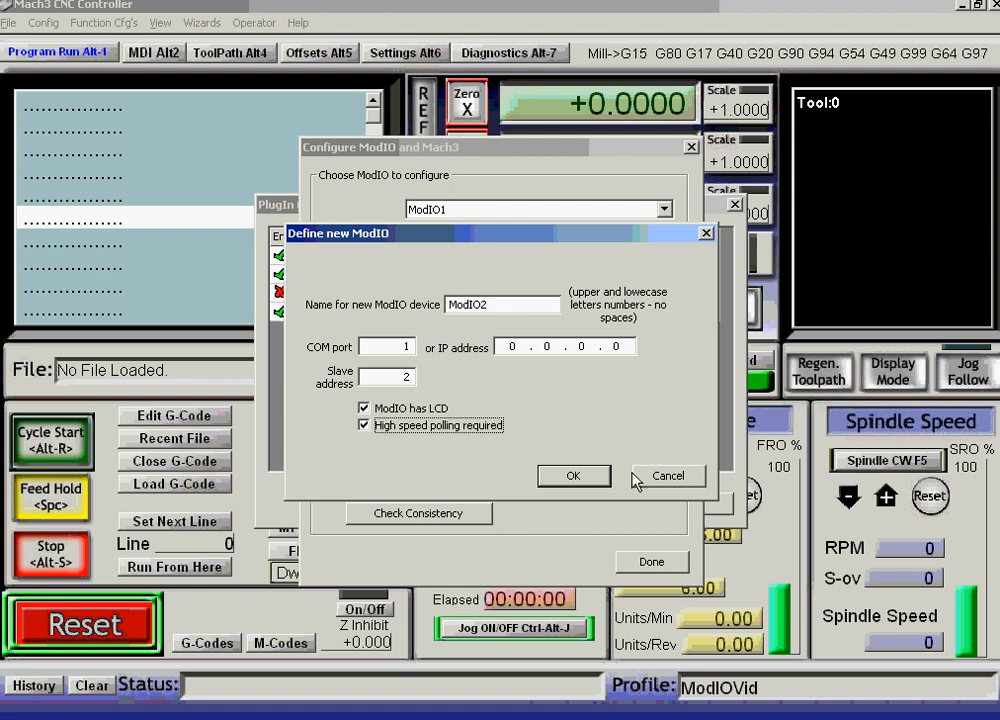
left_click(575, 484)
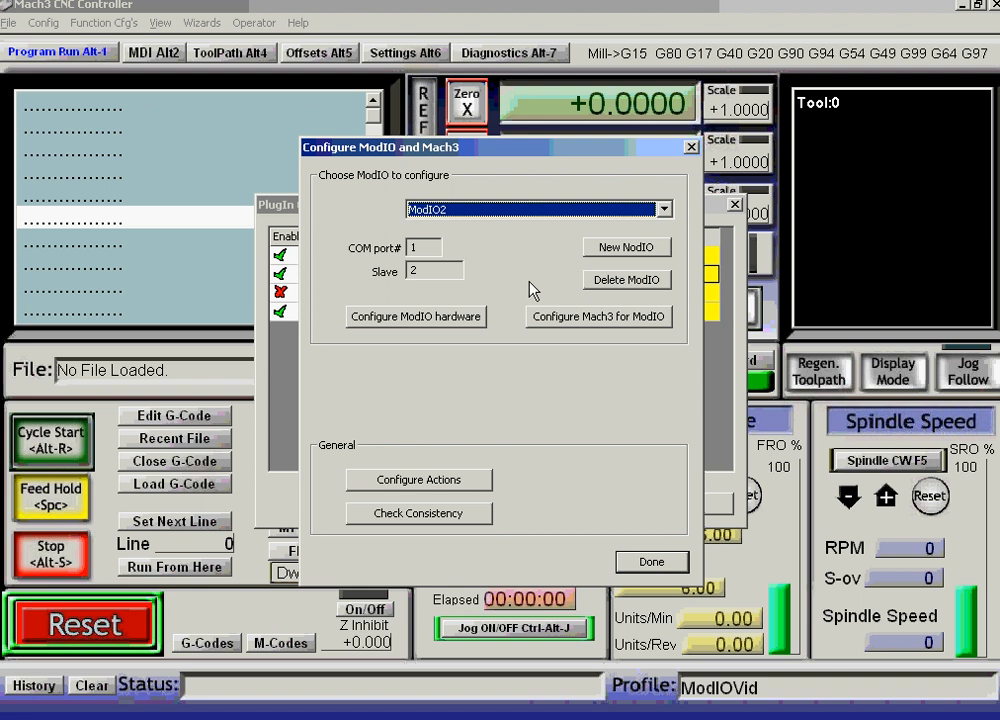
In the hardware configuration of ModIO1, turn off Use Analogs and Freq. Cnt On
left_click(664, 209)
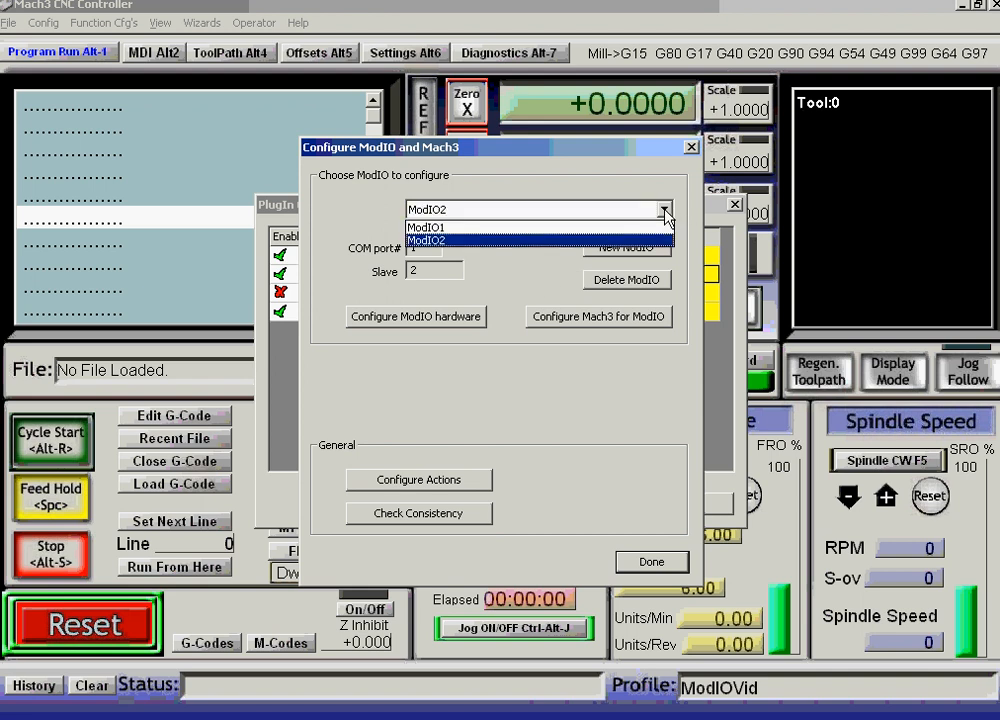
left_click(434, 228)
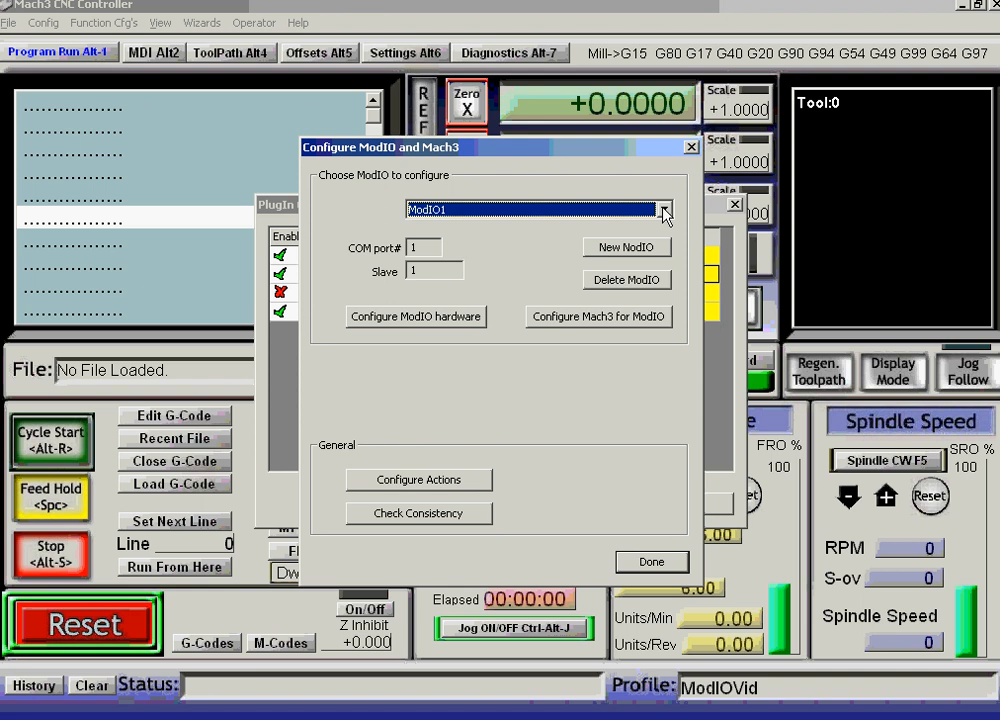
left_click(406, 316)
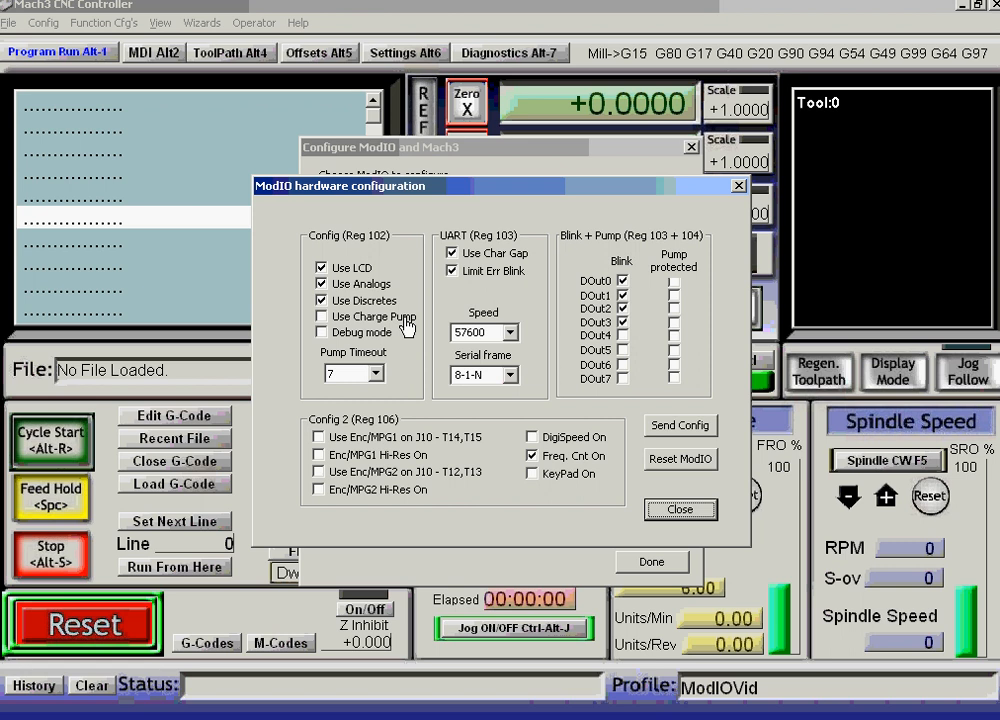
left_click(321, 284)
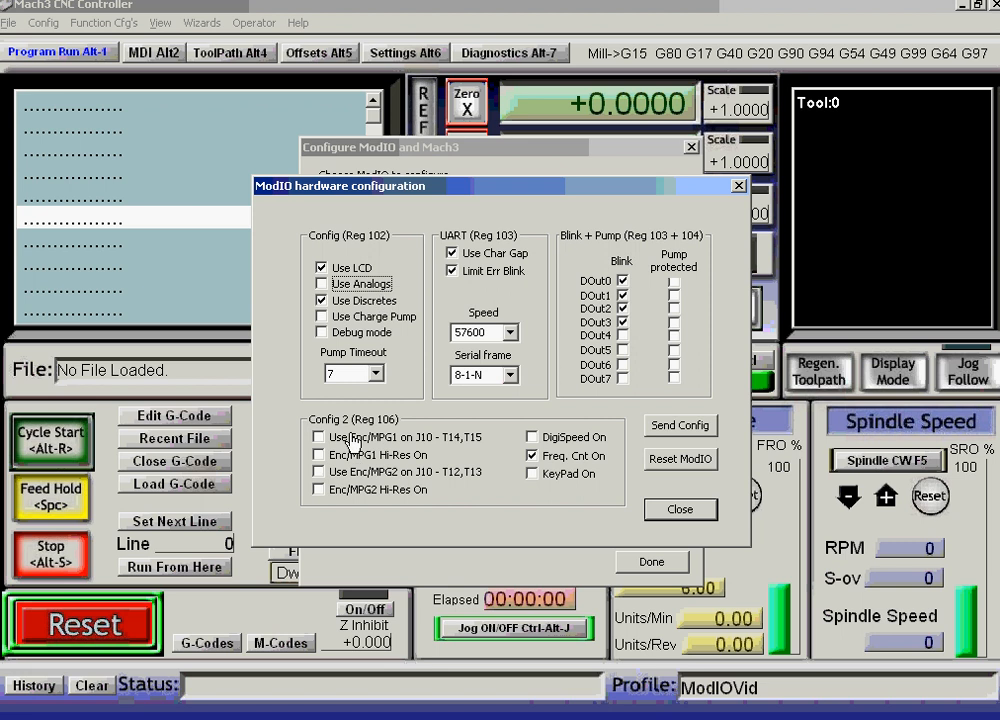
left_click(530, 455)
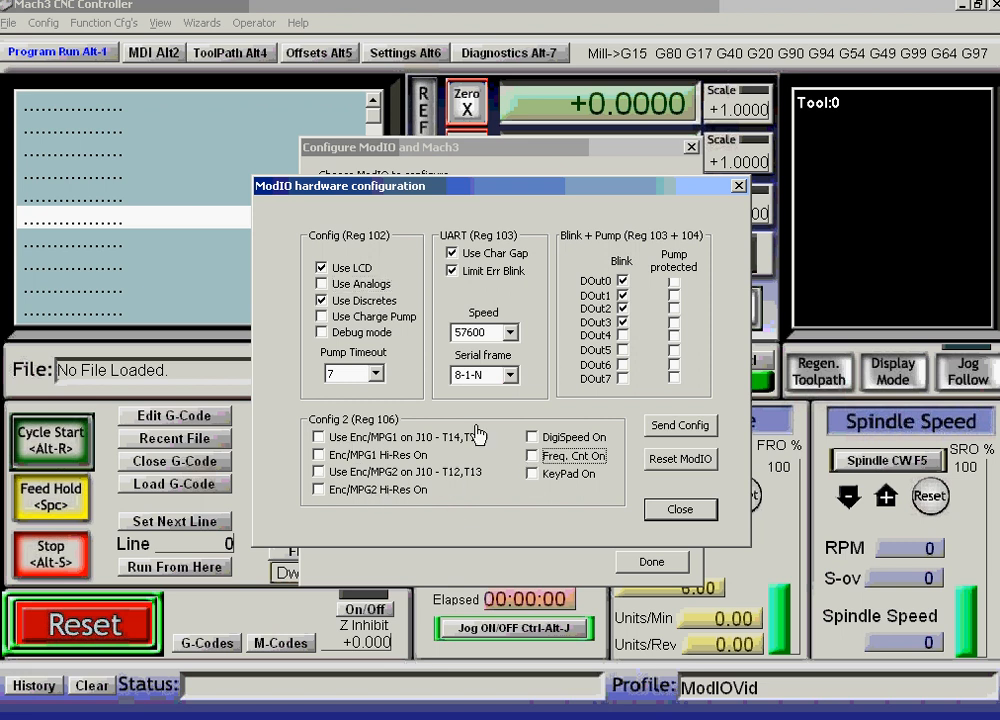
left_click(622, 309)
left_click(622, 322)
left_click(622, 322)
left_click(622, 295)
left_click(622, 295)
left_click(622, 309)
left_click(452, 270)
left_click(452, 253)
left_click(452, 270)
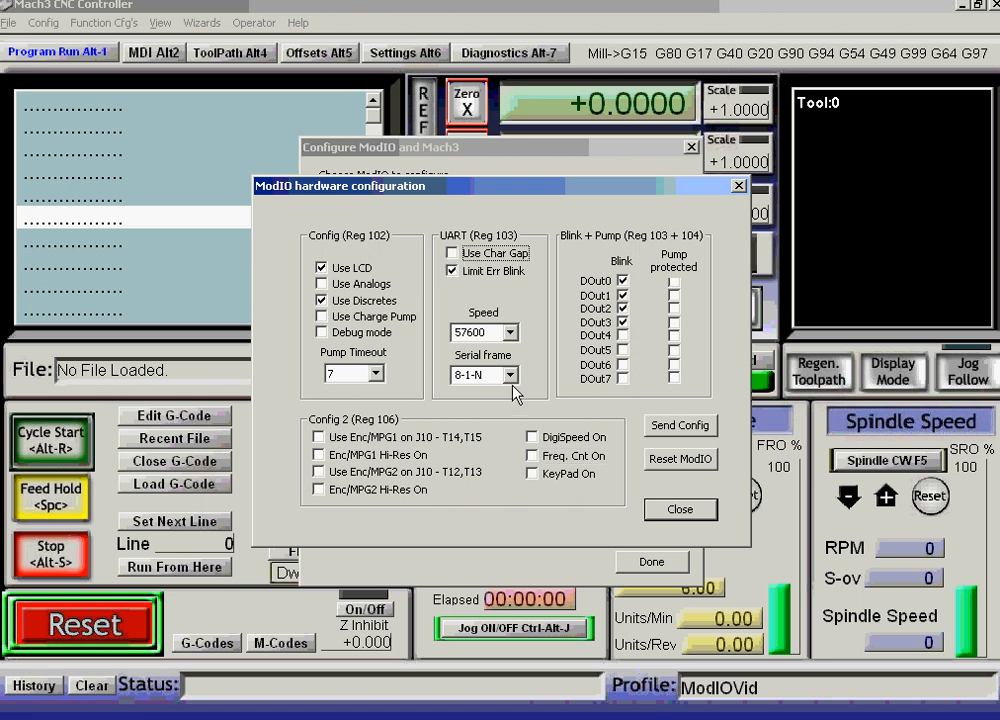
left_click(452, 253)
Send the hardware configuration to ModIO1, reset the device and leave its hardware settings
left_click(678, 430)
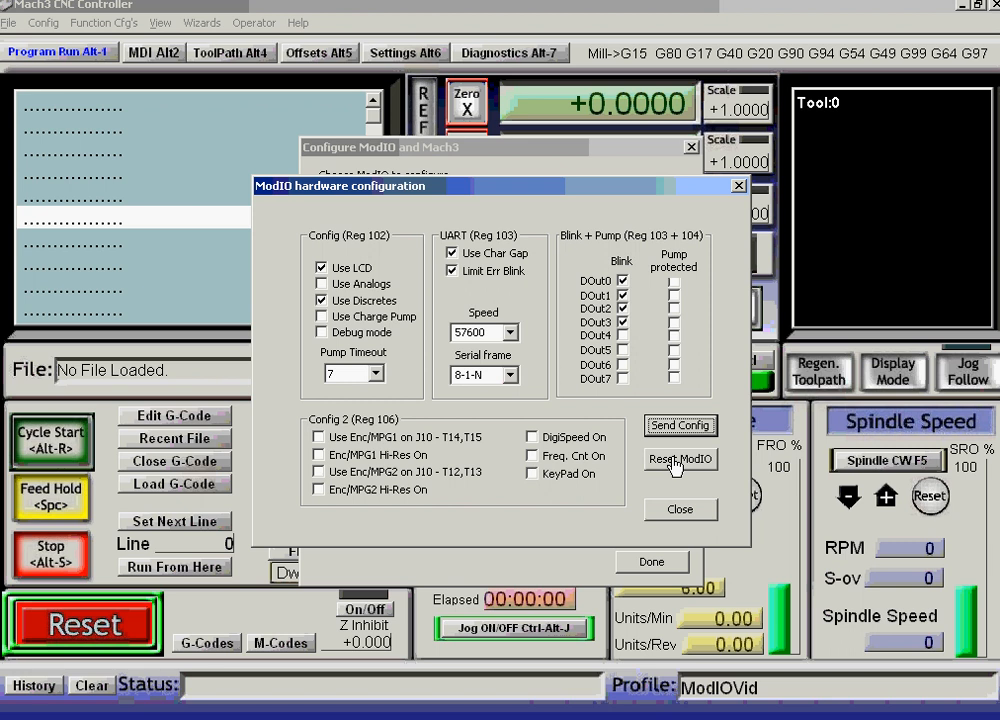
left_click(676, 460)
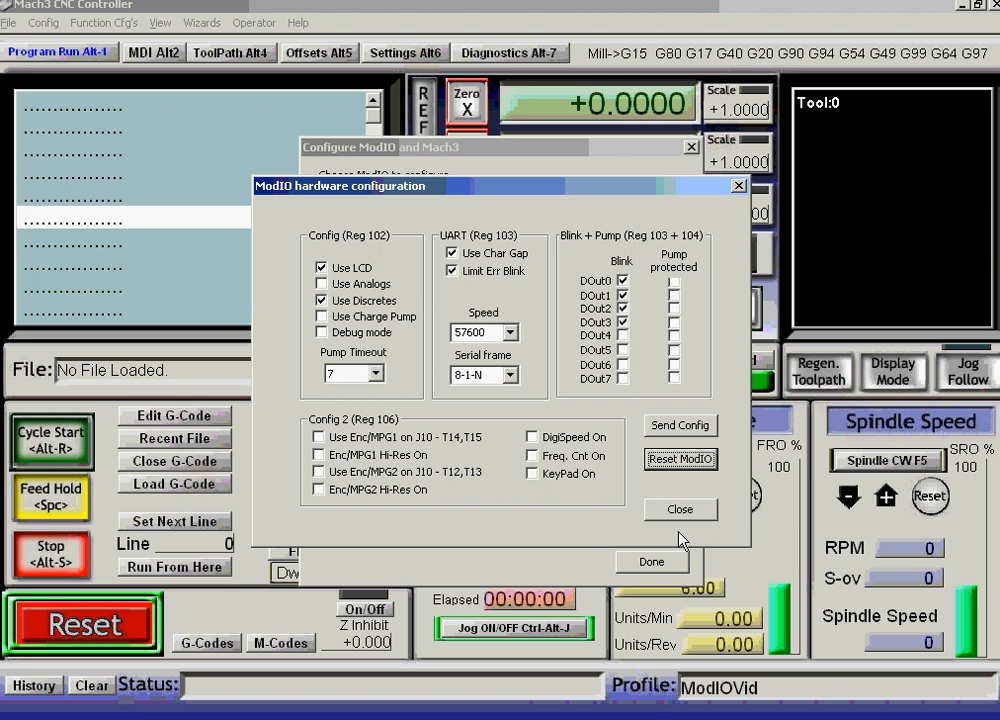
left_click(685, 512)
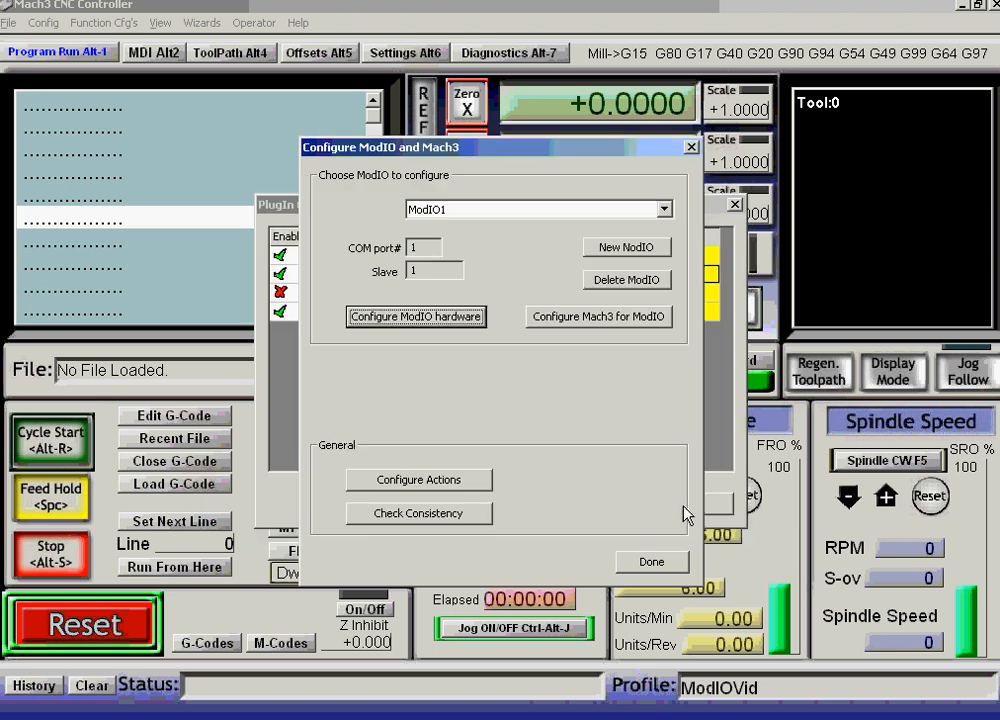
Send the existing hardware configuration to ModIO2 and reset it, closing the ModIO configuration and the plugin list
left_click(664, 210)
left_click(450, 240)
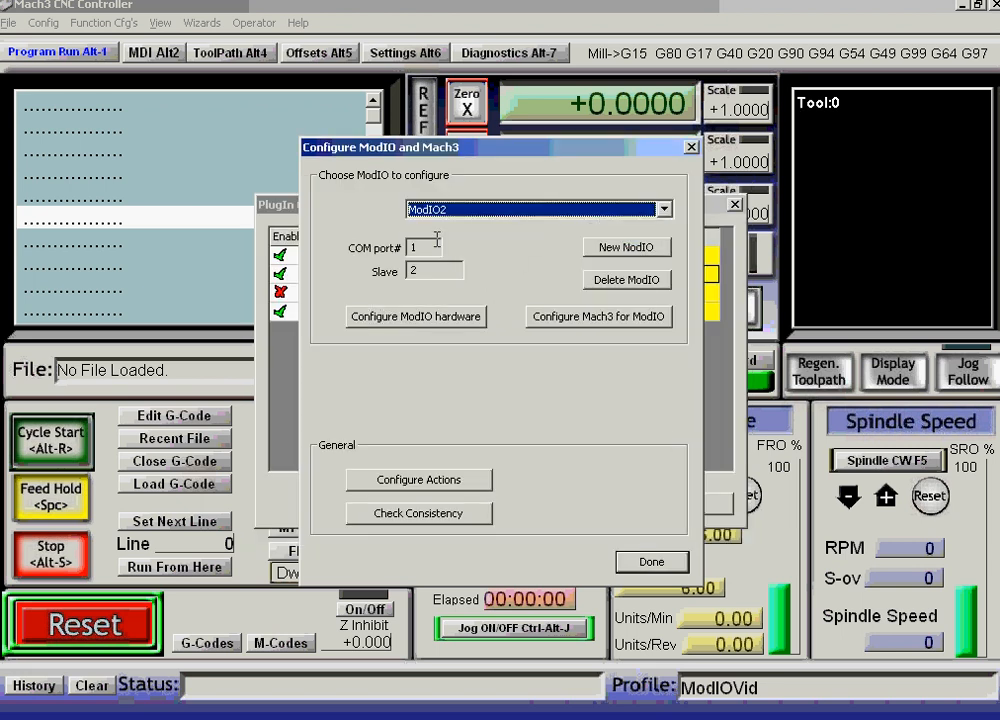
left_click(419, 318)
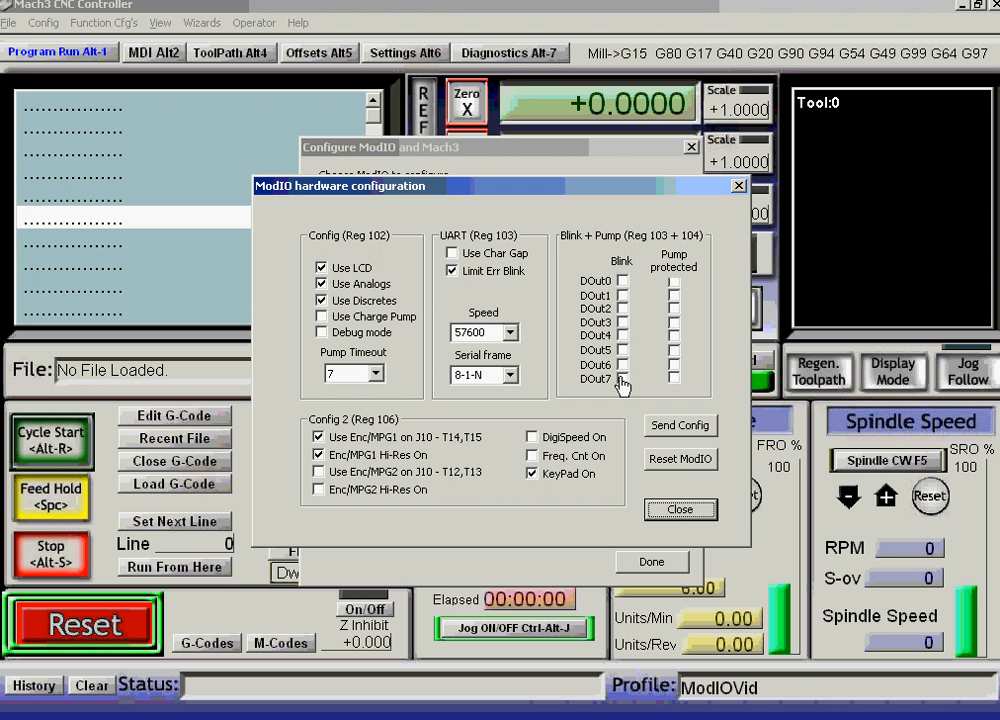
left_click(679, 430)
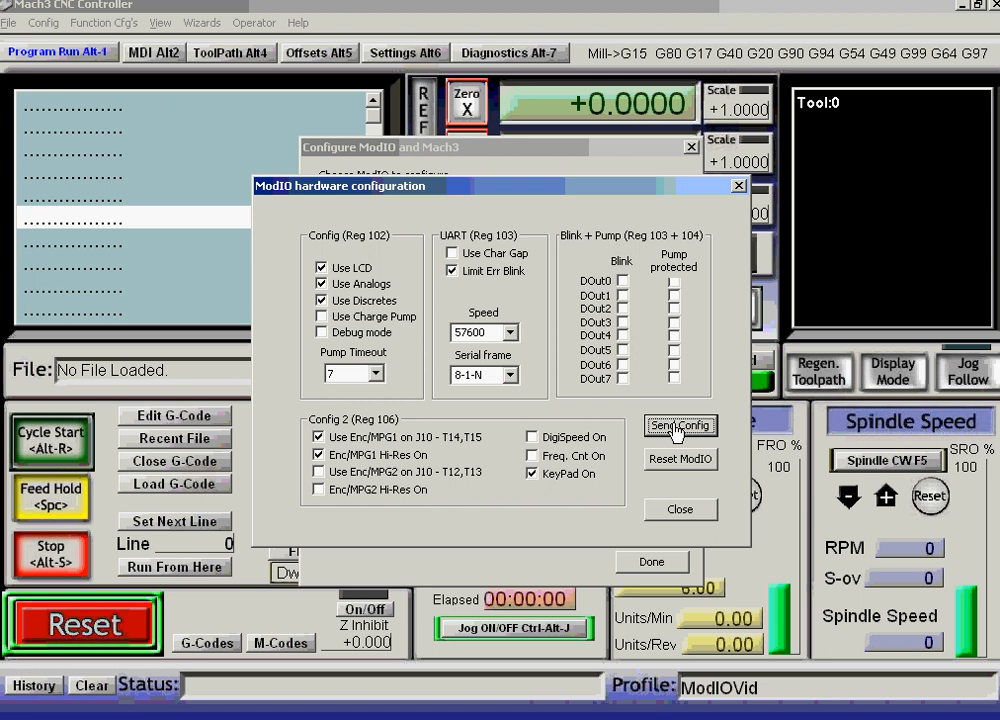
left_click(680, 459)
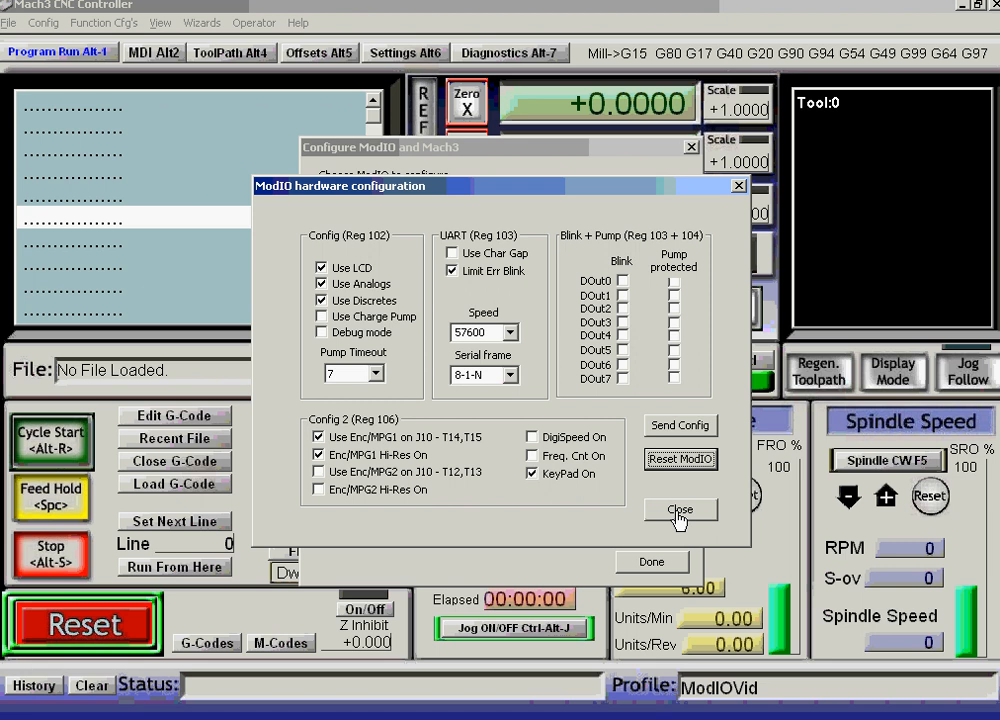
left_click(680, 510)
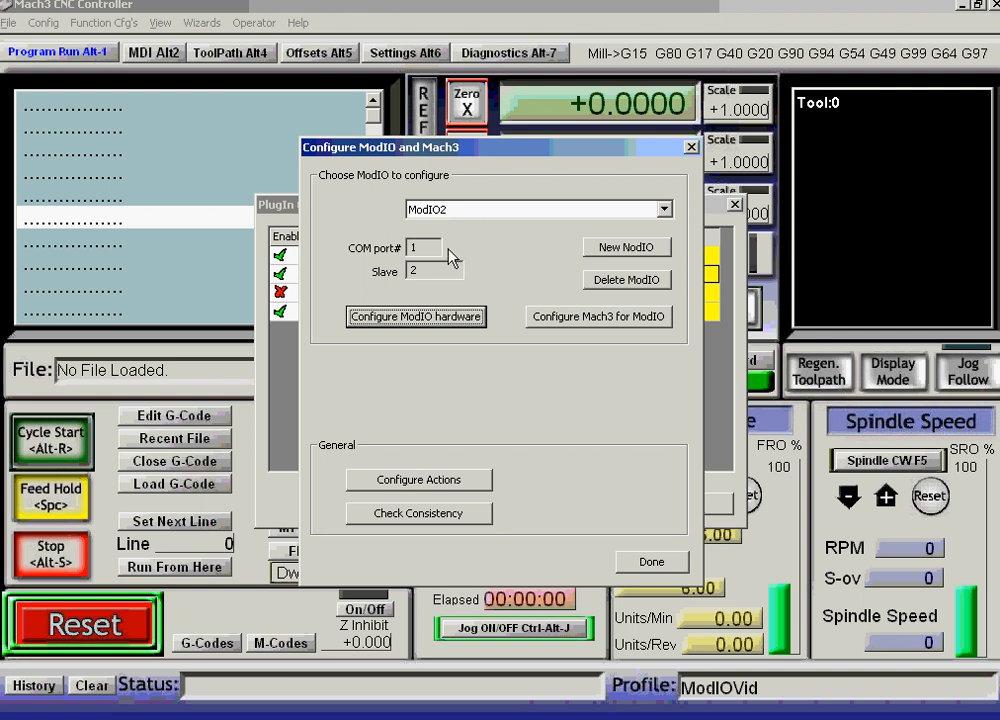
left_click(649, 563)
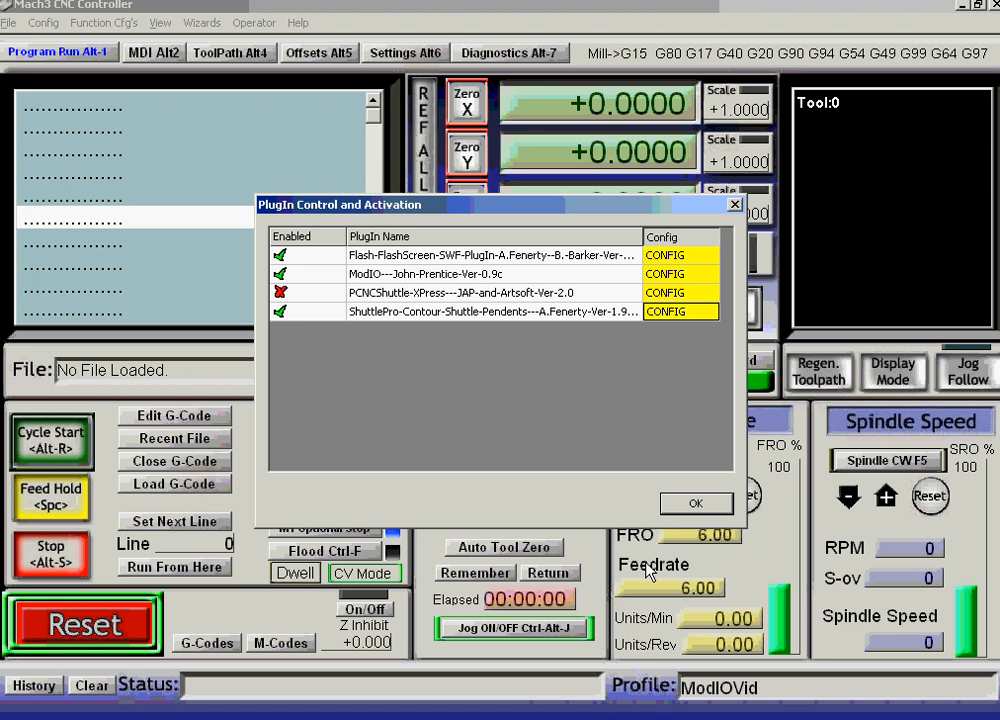
left_click(701, 506)
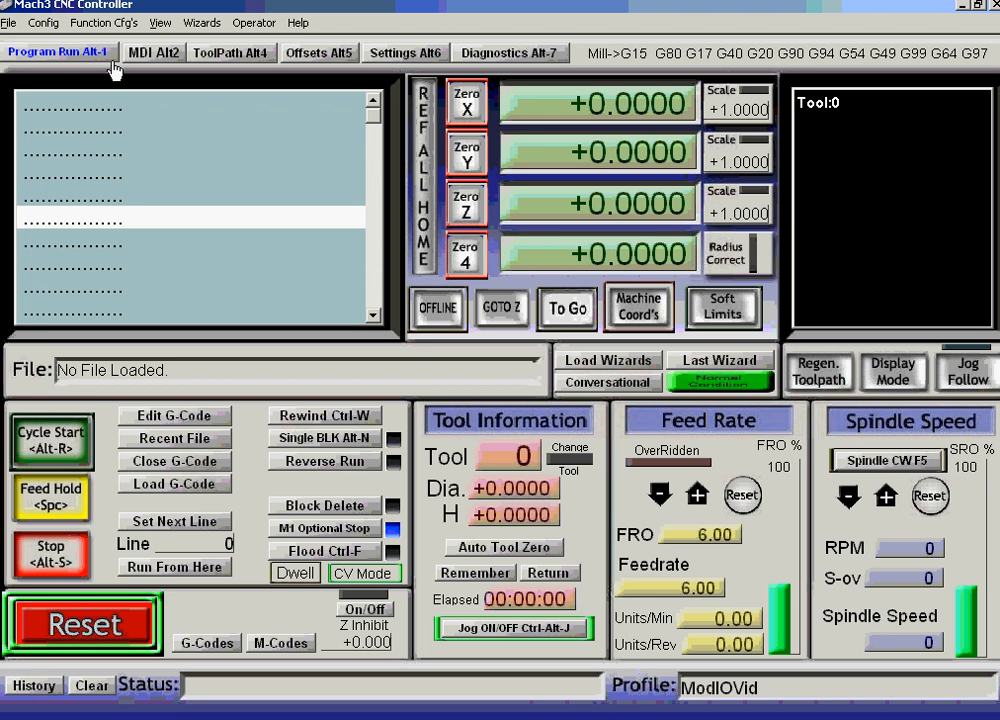
In the ModBus configuration, set the refresh of ModIO1 - Inputs and ModIO1 - Output to 100 and apply the changes
left_click(107, 28)
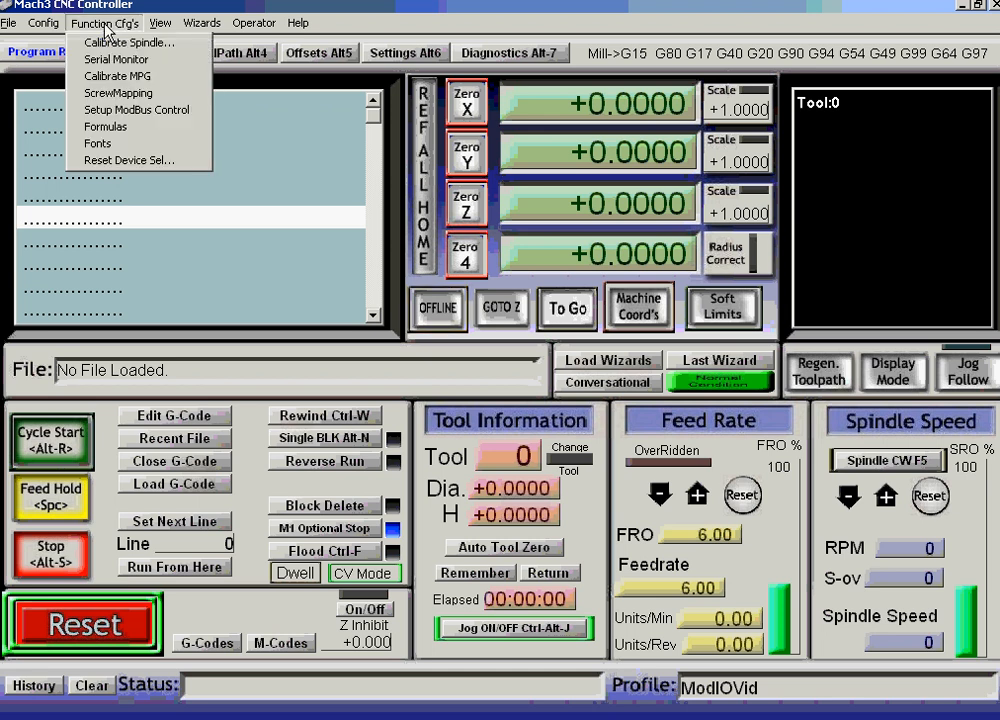
left_click(146, 111)
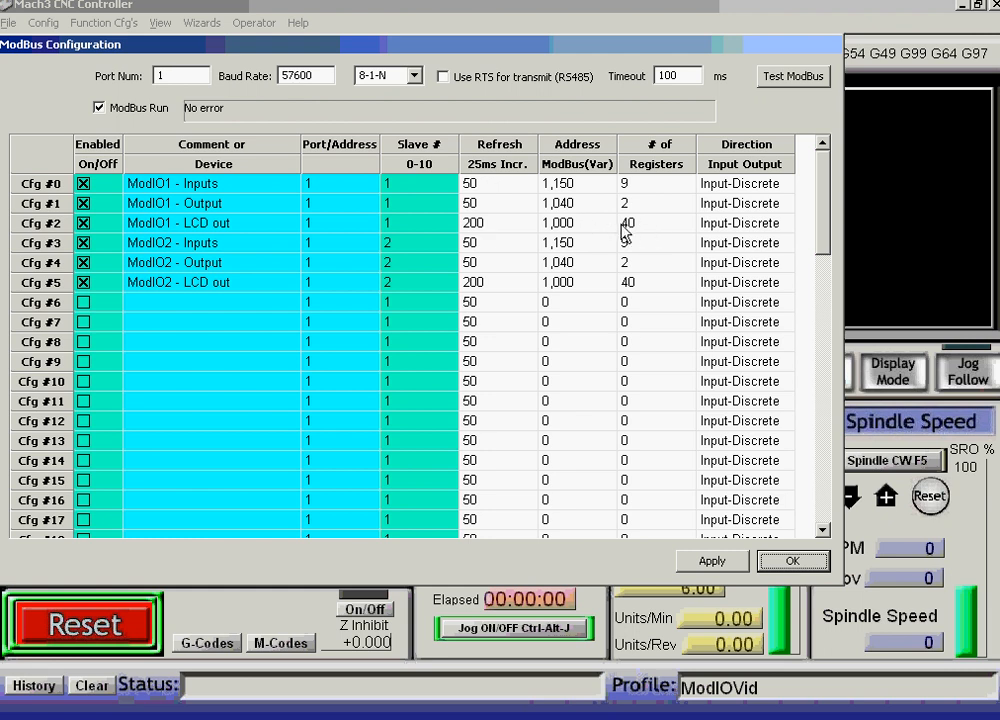
double_click(479, 186)
type("100")
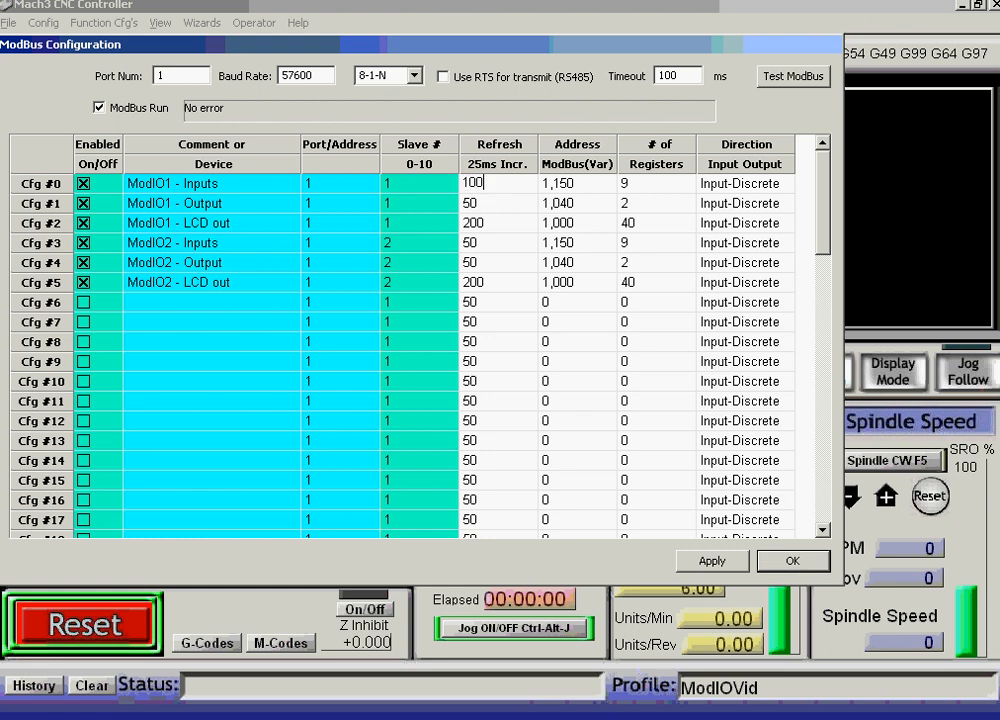
double_click(474, 204)
type("100")
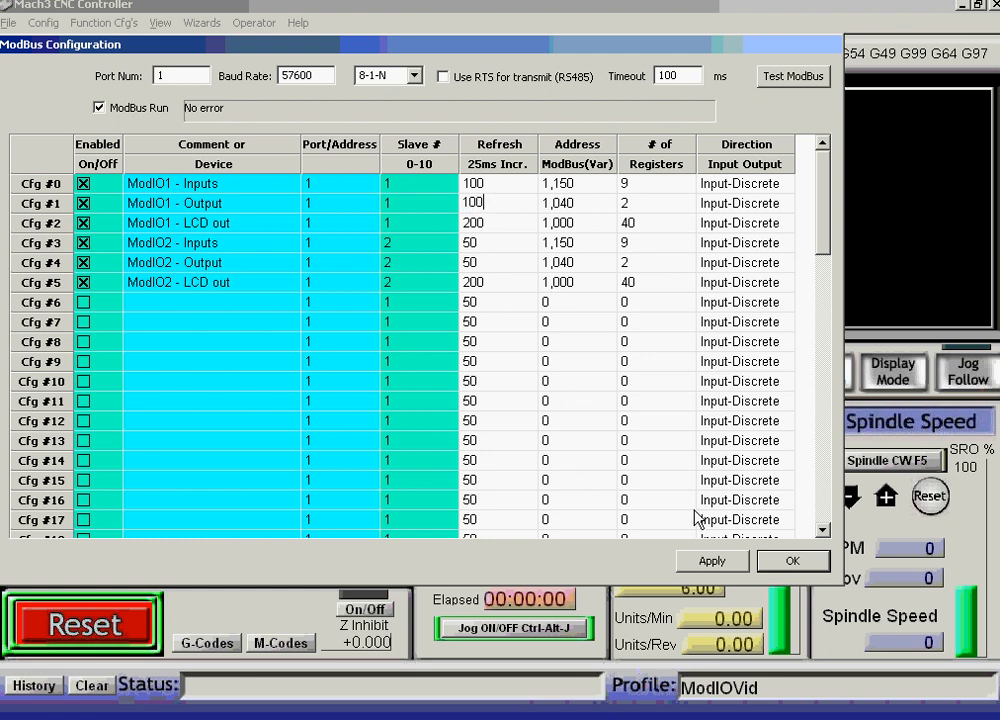
left_click(712, 562)
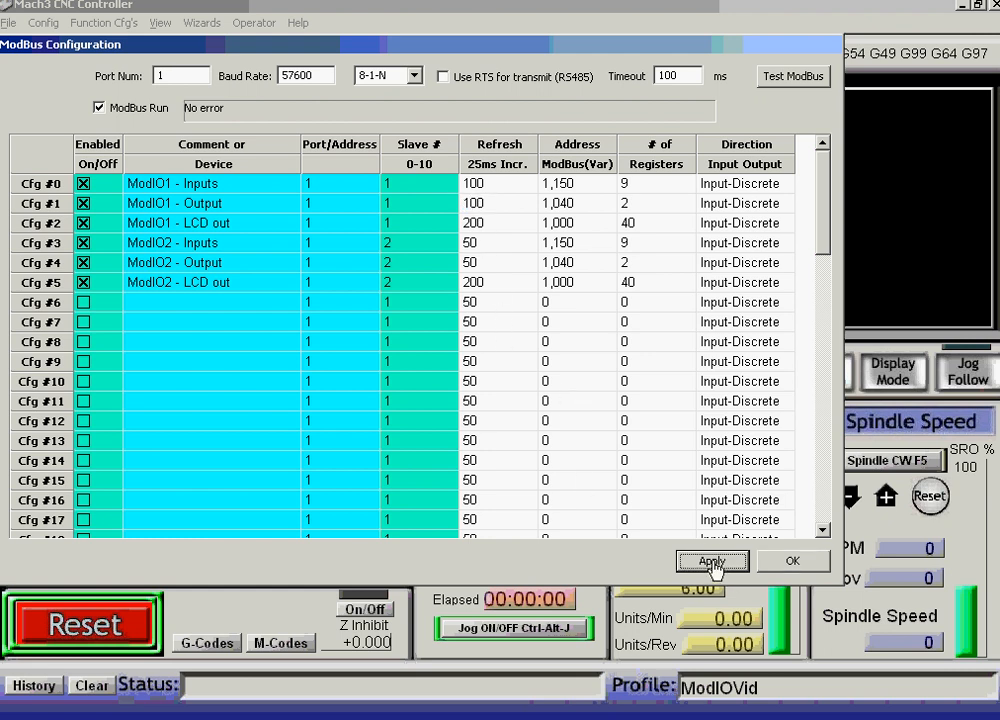
left_click(792, 565)
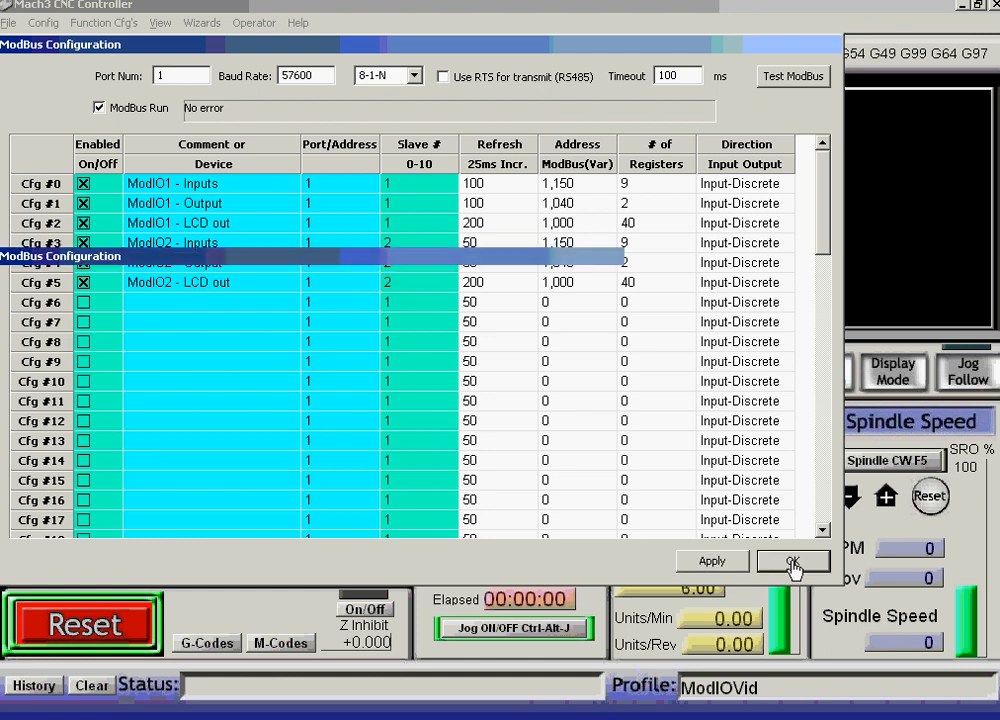